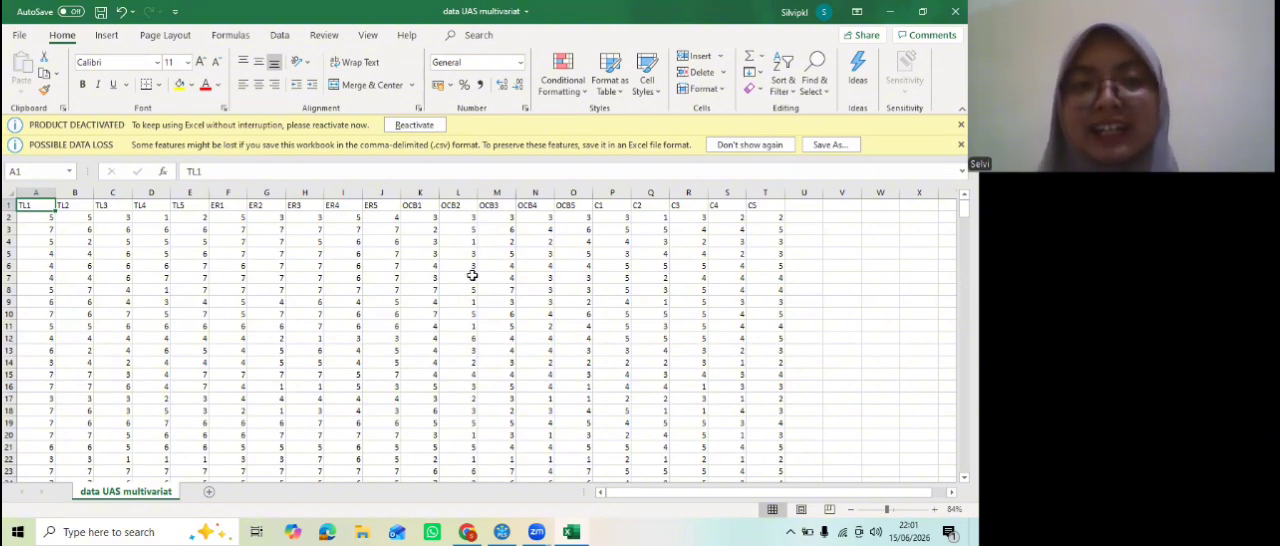
Step: Look through the rows of the data UAS multivariat sheet down to the end of the records
{"action": "scroll", "coordinate": [414, 288], "scroll_direction": "down", "scroll_amount": 4}
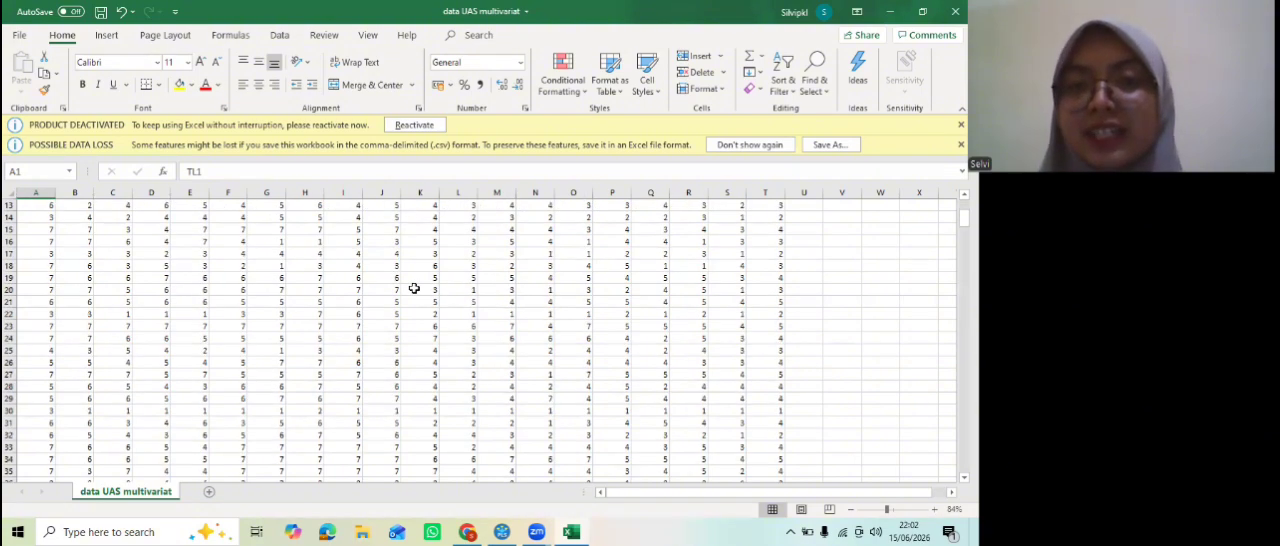
{"action": "scroll", "coordinate": [414, 288], "scroll_direction": "up", "scroll_amount": 4}
{"action": "scroll", "coordinate": [414, 288], "scroll_direction": "down", "scroll_amount": 19}
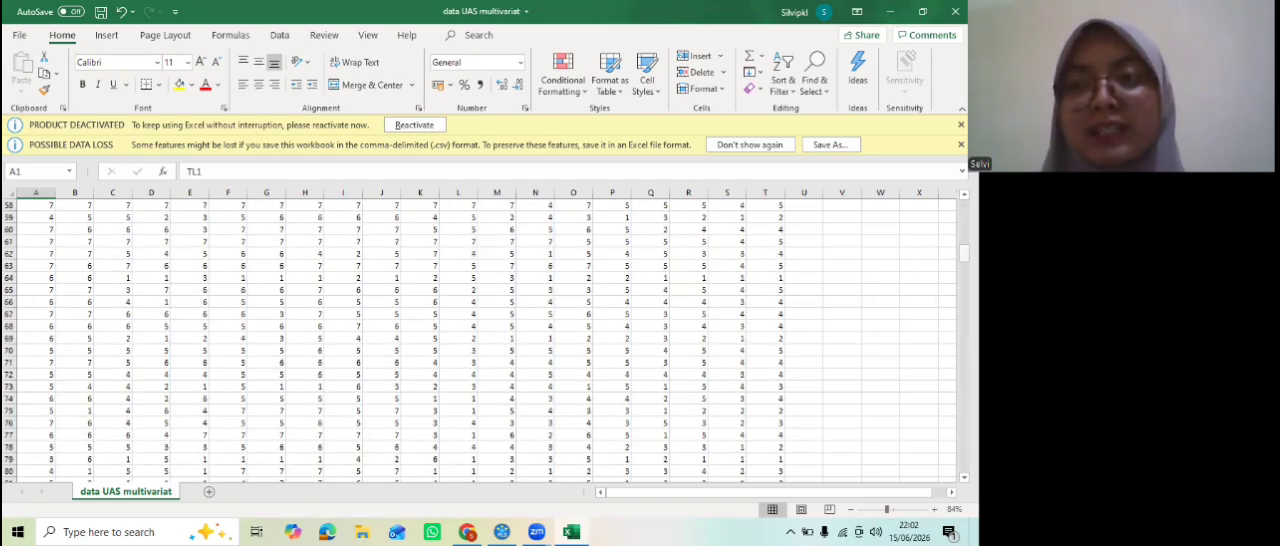
{"action": "left_click_drag", "start_coordinate": [964, 253], "coordinate": [964, 464]}
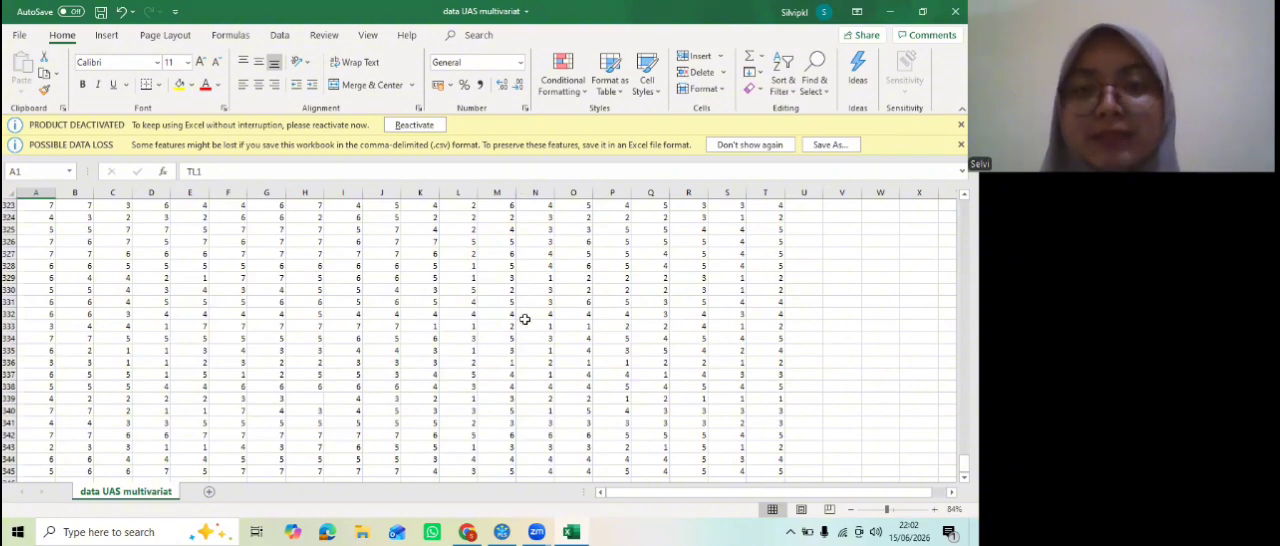
Step: Switch to SmartPLS and create a new project named EAS MULTIVARIAT
{"action": "left_click", "coordinate": [502, 531]}
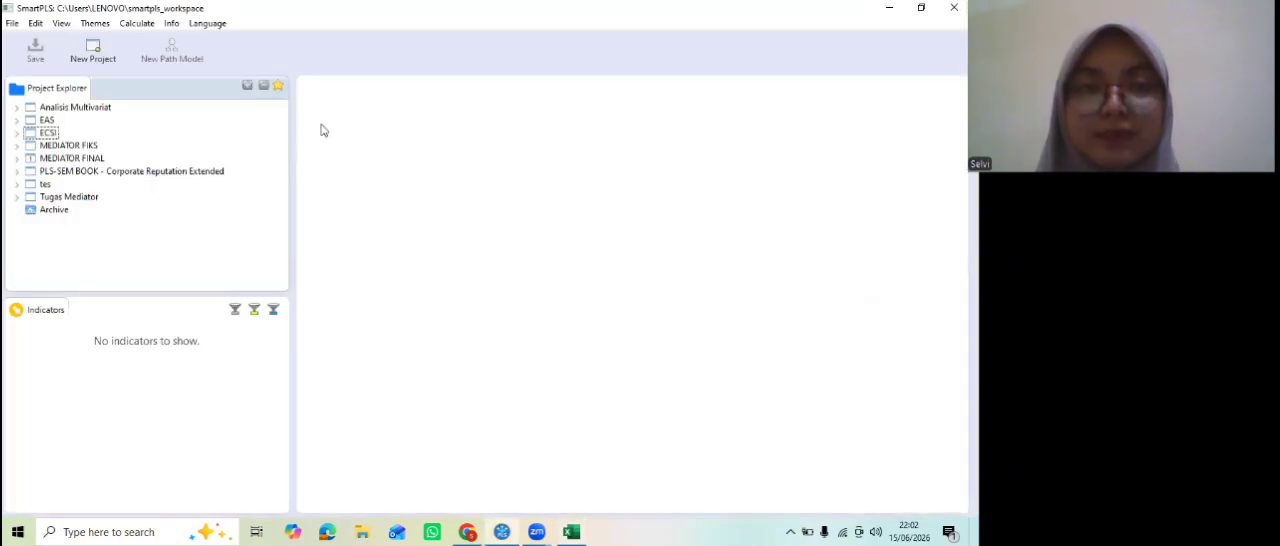
{"action": "left_click", "coordinate": [94, 47]}
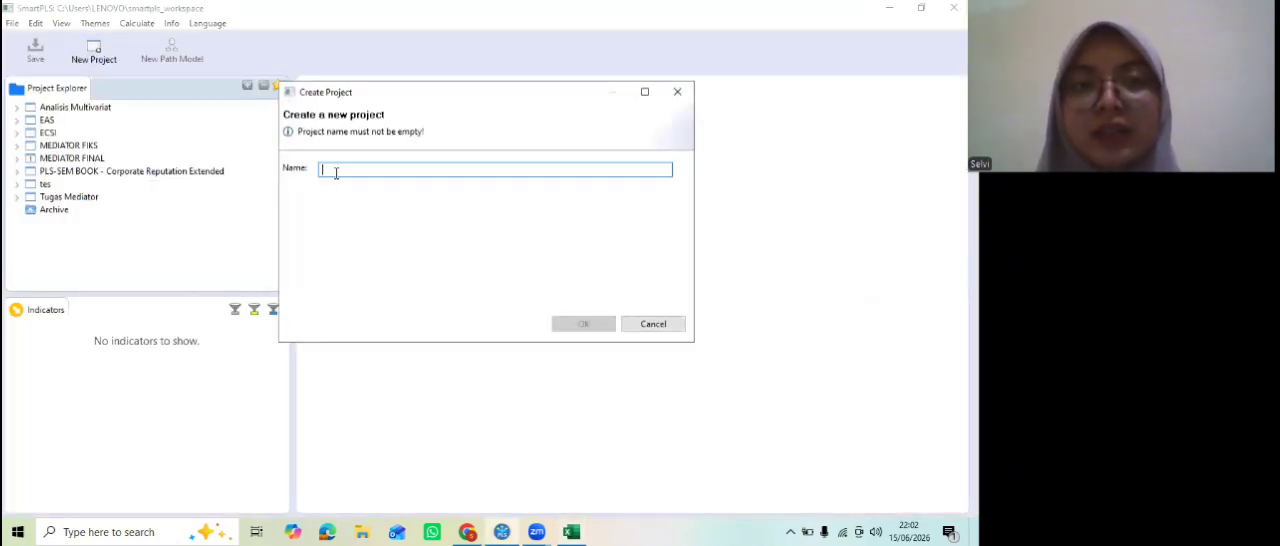
{"action": "type", "text": "EAS"}
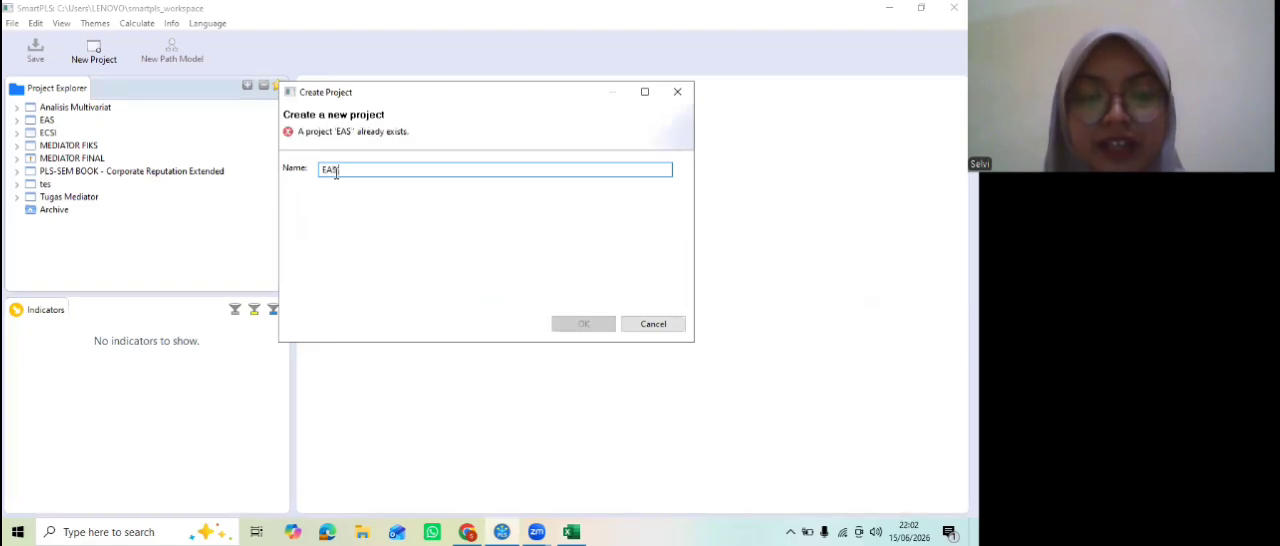
{"action": "type", "text": " MULTIVARIAT"}
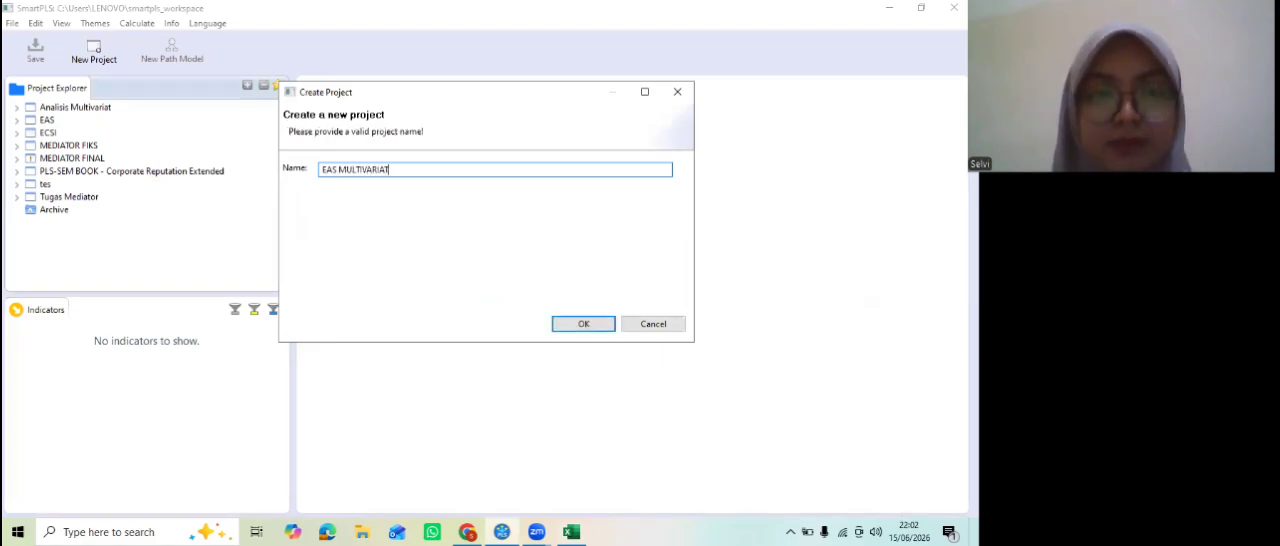
{"action": "left_click", "coordinate": [603, 326]}
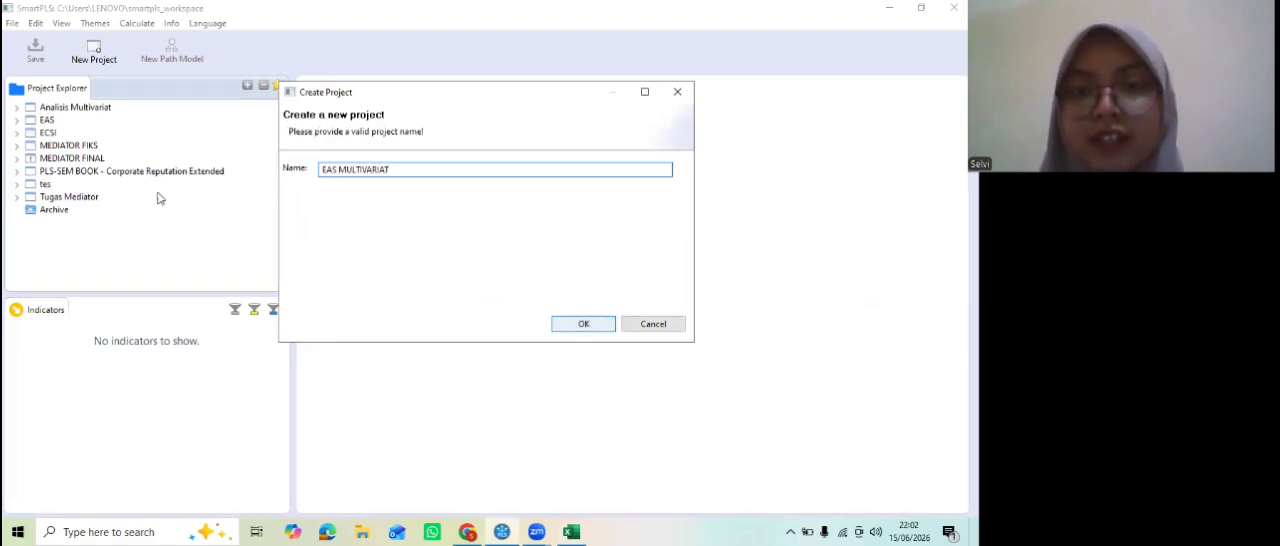
Step: Import the data UAS multivariat file from Documents into the EAS MULTIVARIAT project
{"action": "double_click", "coordinate": [106, 146]}
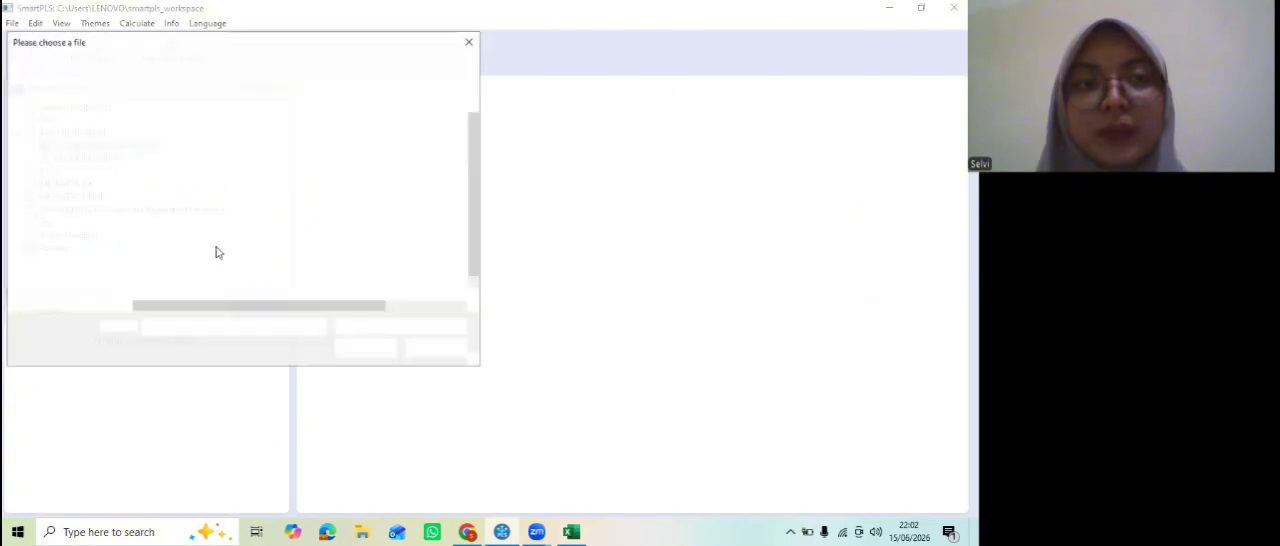
{"action": "left_click", "coordinate": [218, 294]}
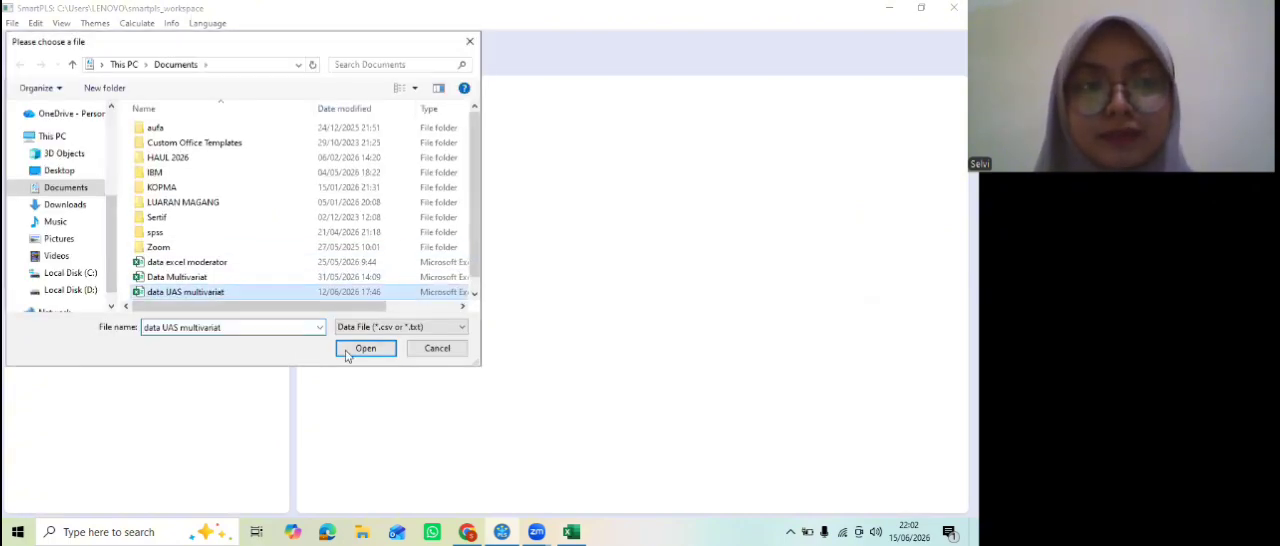
{"action": "left_click", "coordinate": [365, 348]}
{"action": "left_click", "coordinate": [584, 324]}
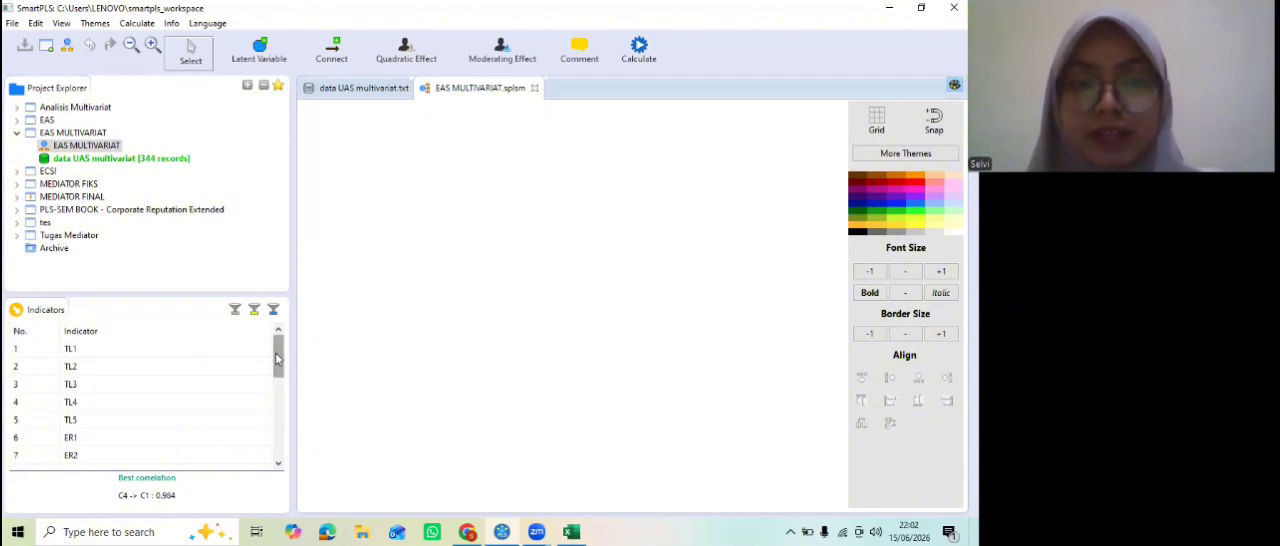
Step: Add a latent variable with indicators TL1 to TL5 to the empty model and rename it TL
{"action": "left_click", "coordinate": [223, 349]}
{"action": "left_click", "coordinate": [193, 424], "text": "shift"}
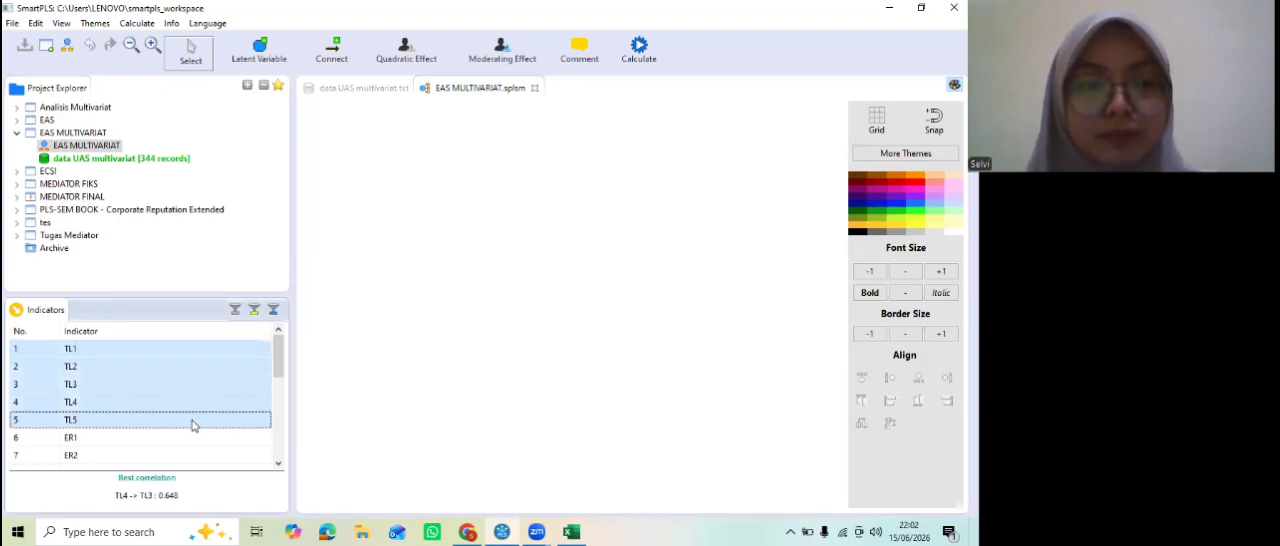
{"action": "left_click_drag", "start_coordinate": [193, 424], "coordinate": [502, 298]}
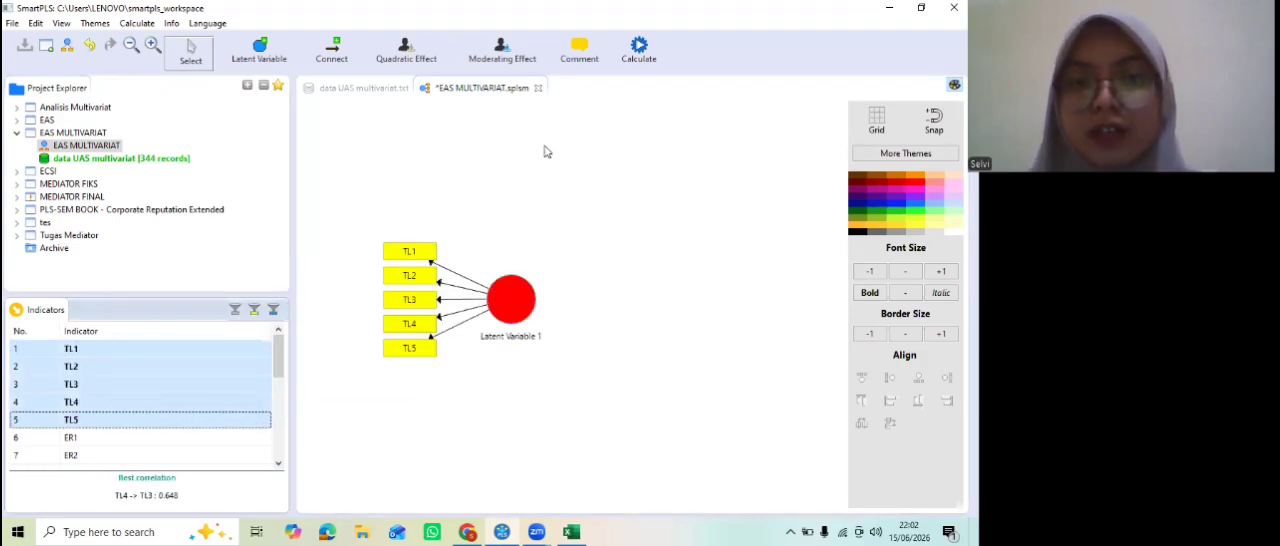
{"action": "right_click", "coordinate": [505, 307]}
{"action": "left_click", "coordinate": [530, 131]}
{"action": "key", "text": "BackSpace"}
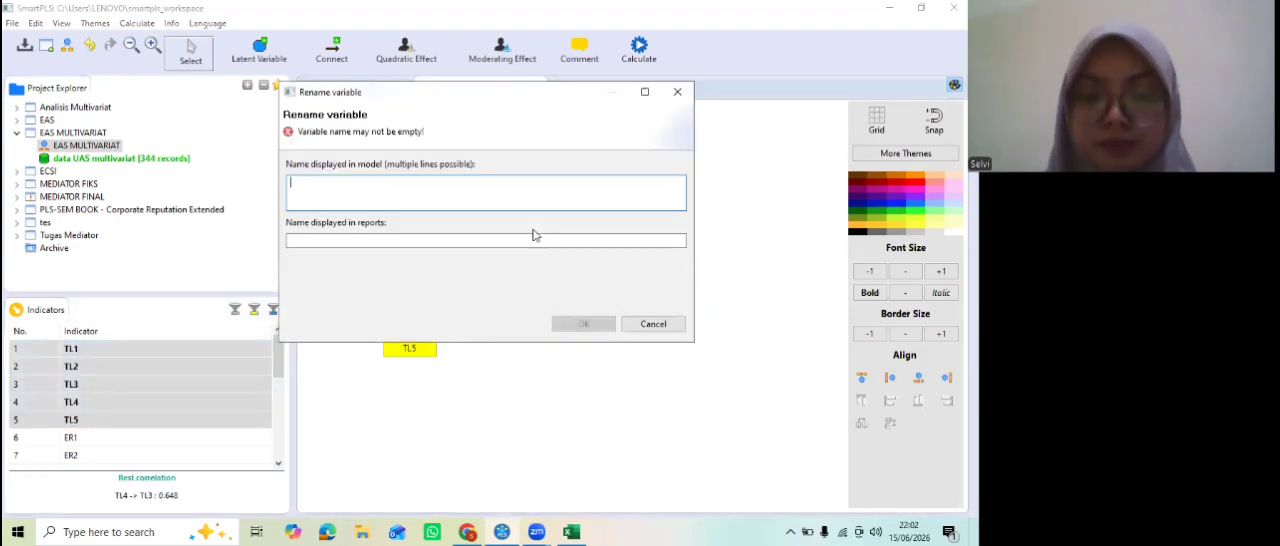
{"action": "type", "text": "TL"}
{"action": "left_click", "coordinate": [557, 325]}
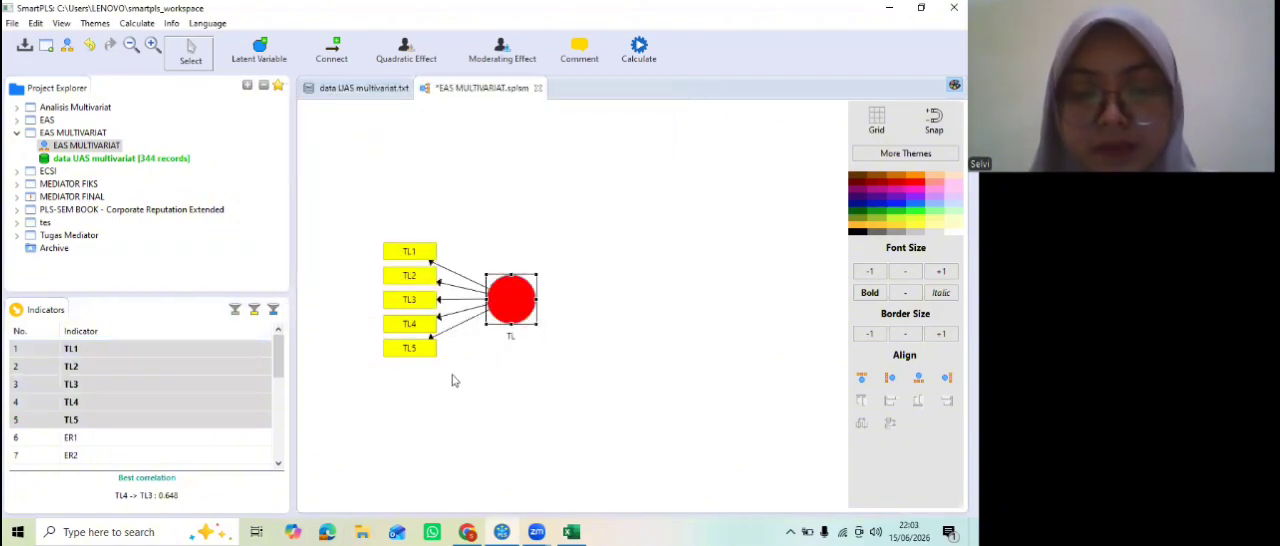
Step: Add a latent variable with indicators ER1 to ER5 below TL and rename it ER
{"action": "left_click_drag", "start_coordinate": [279, 362], "coordinate": [272, 378]}
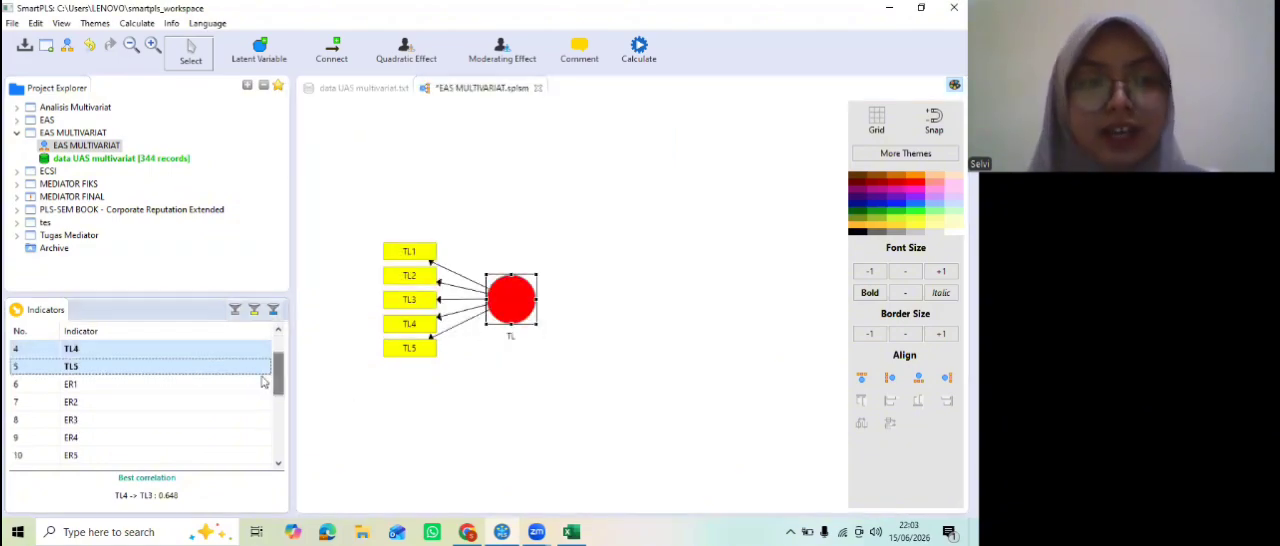
{"action": "left_click", "coordinate": [210, 388]}
{"action": "left_click", "coordinate": [193, 463], "text": "shift"}
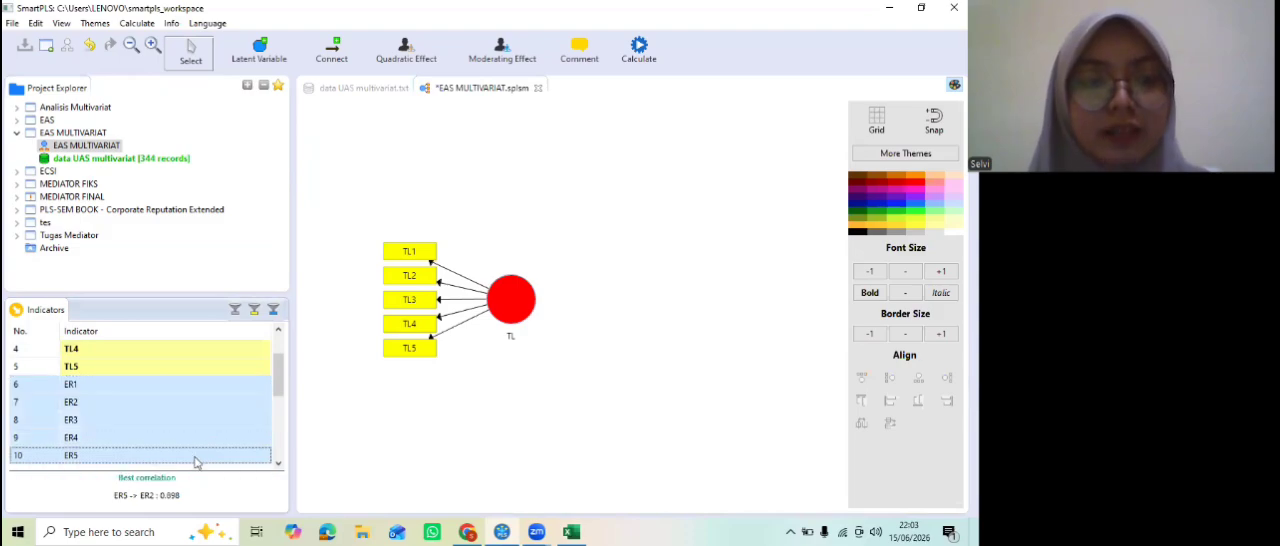
{"action": "left_click_drag", "start_coordinate": [193, 463], "coordinate": [540, 447]}
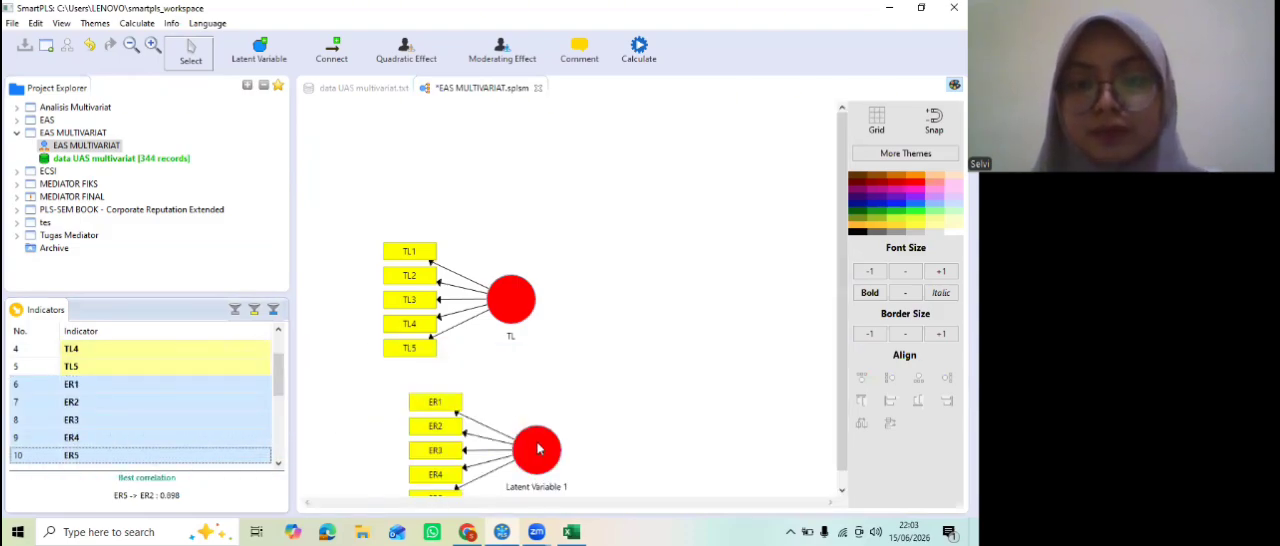
{"action": "right_click", "coordinate": [537, 449]}
{"action": "left_click", "coordinate": [560, 37]}
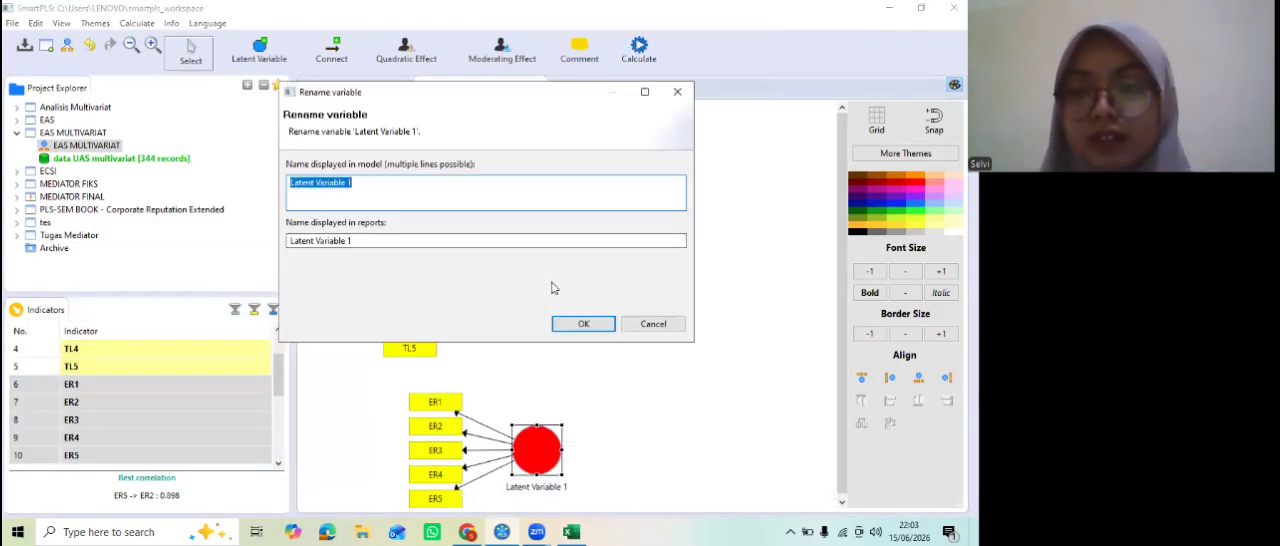
{"action": "type", "text": "ER"}
{"action": "left_click", "coordinate": [576, 324]}
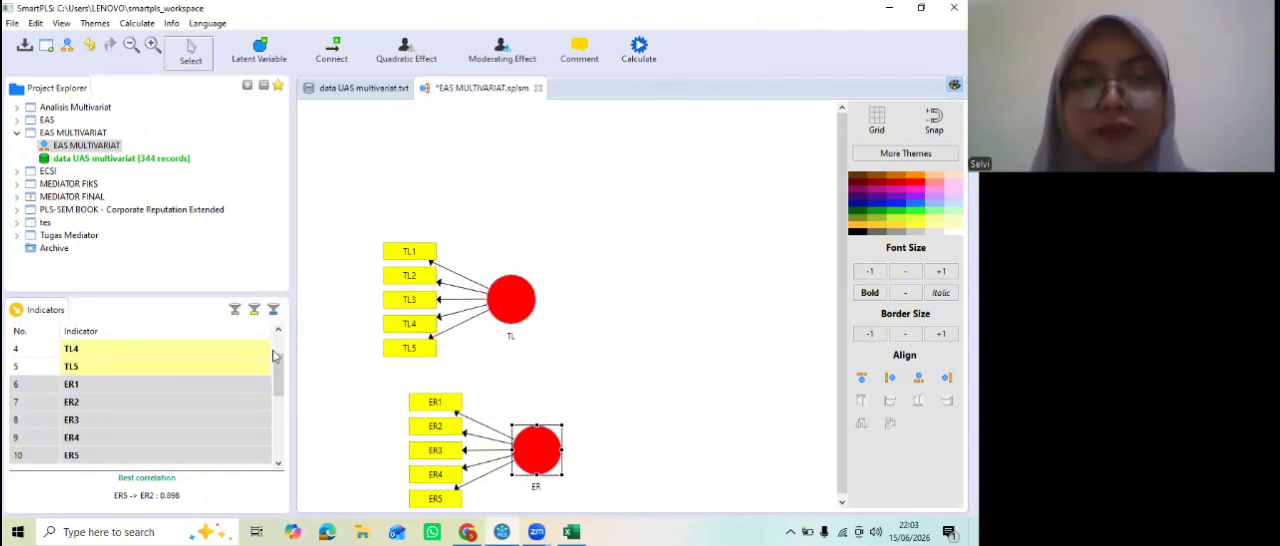
Step: Add a latent variable with indicators OCB1 to OCB5 to the upper right of TL and rename it OCB
{"action": "scroll", "coordinate": [278, 390], "scroll_direction": "down", "scroll_amount": 2}
{"action": "left_click", "coordinate": [185, 366]}
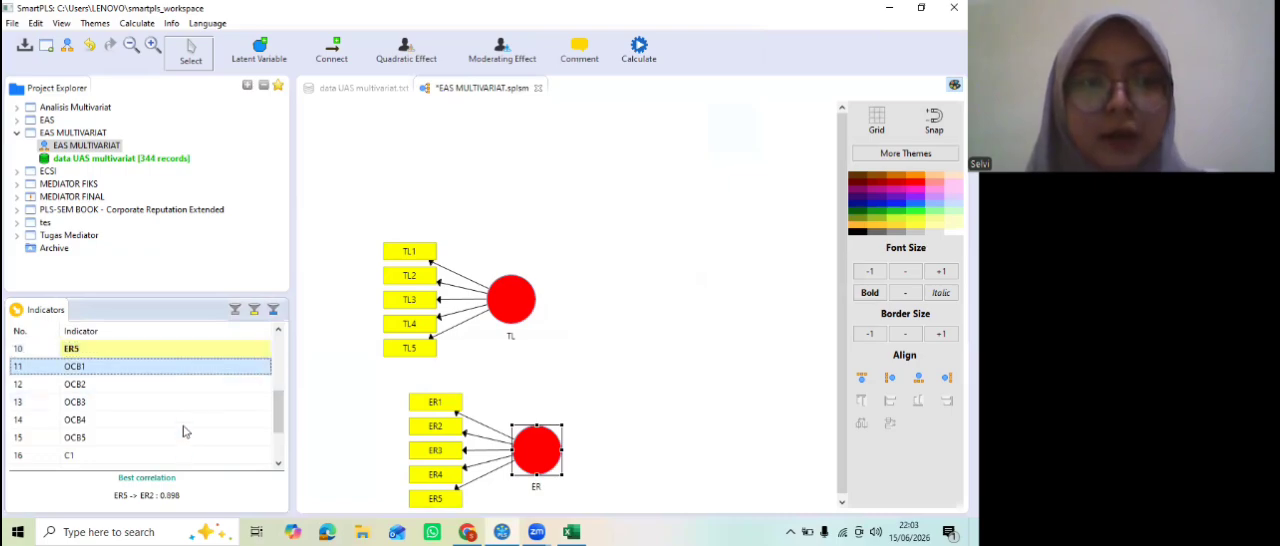
{"action": "left_click", "coordinate": [175, 444], "text": "shift"}
{"action": "left_click_drag", "start_coordinate": [175, 444], "coordinate": [655, 245]}
{"action": "right_click", "coordinate": [657, 245]}
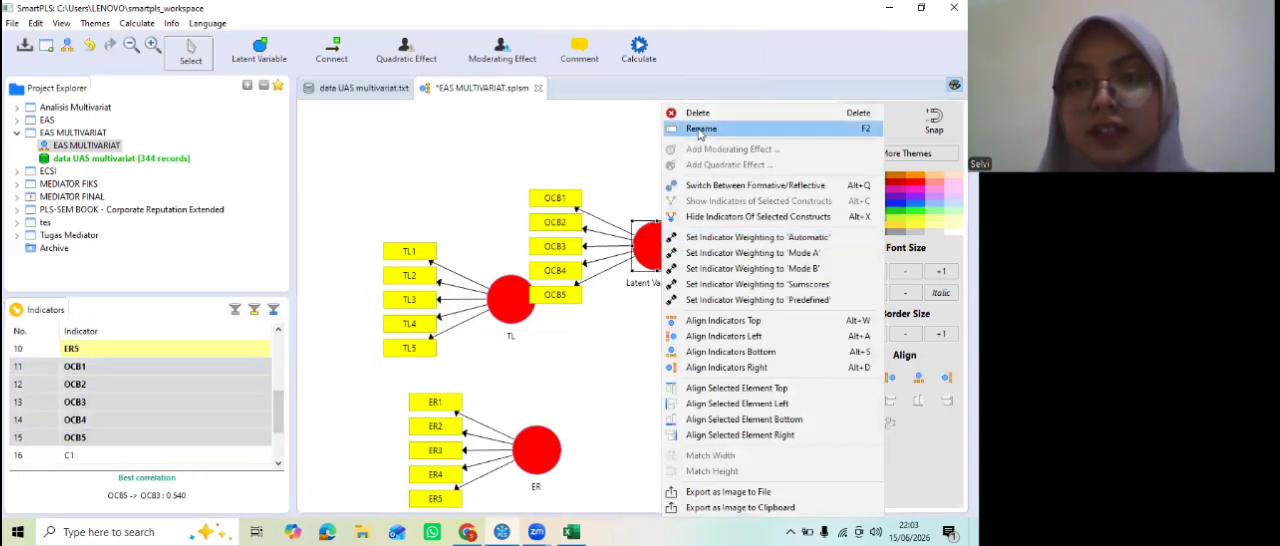
{"action": "left_click", "coordinate": [700, 128]}
{"action": "type", "text": "OCB"}
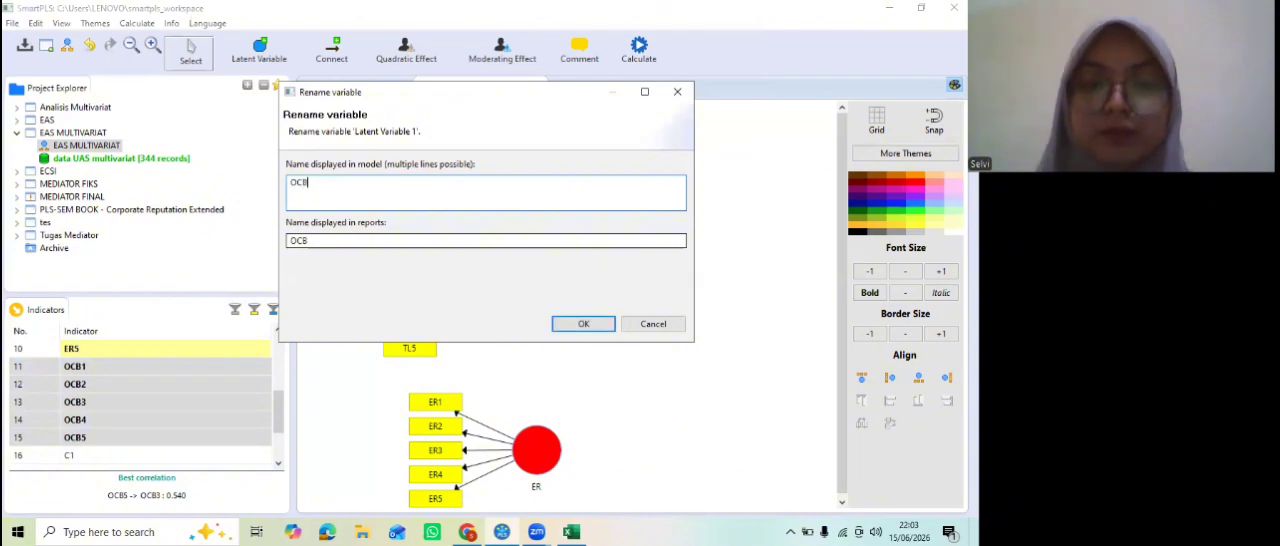
{"action": "left_click", "coordinate": [583, 323]}
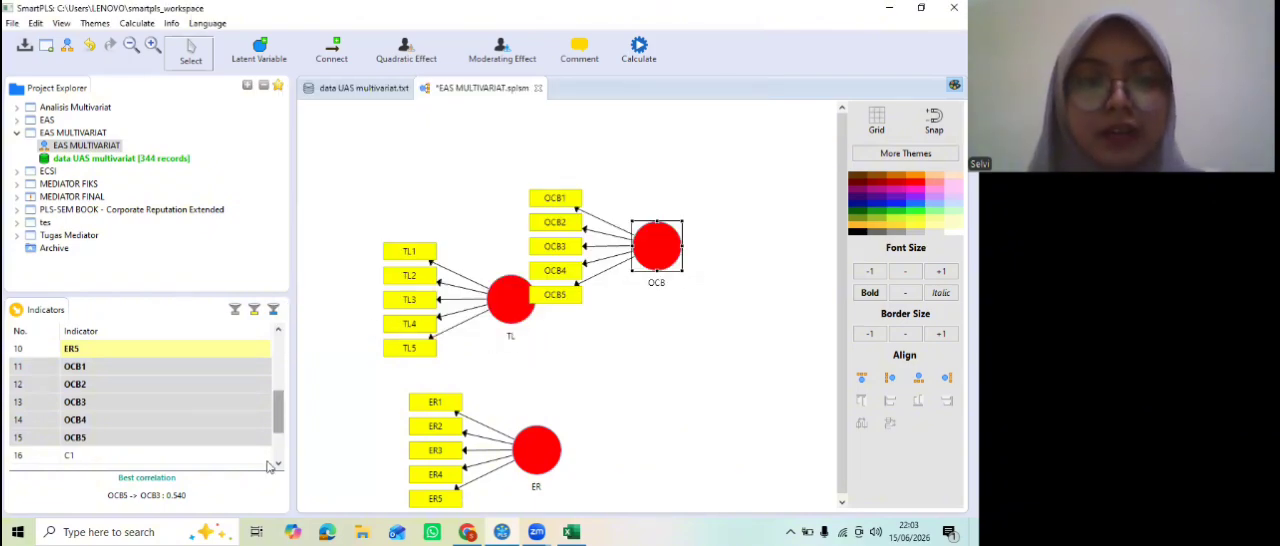
Step: Add a latent variable with indicators C1 to C5 to the right of ER and rename it C
{"action": "scroll", "coordinate": [200, 420], "scroll_direction": "down", "scroll_amount": 2}
{"action": "left_click", "coordinate": [250, 386]}
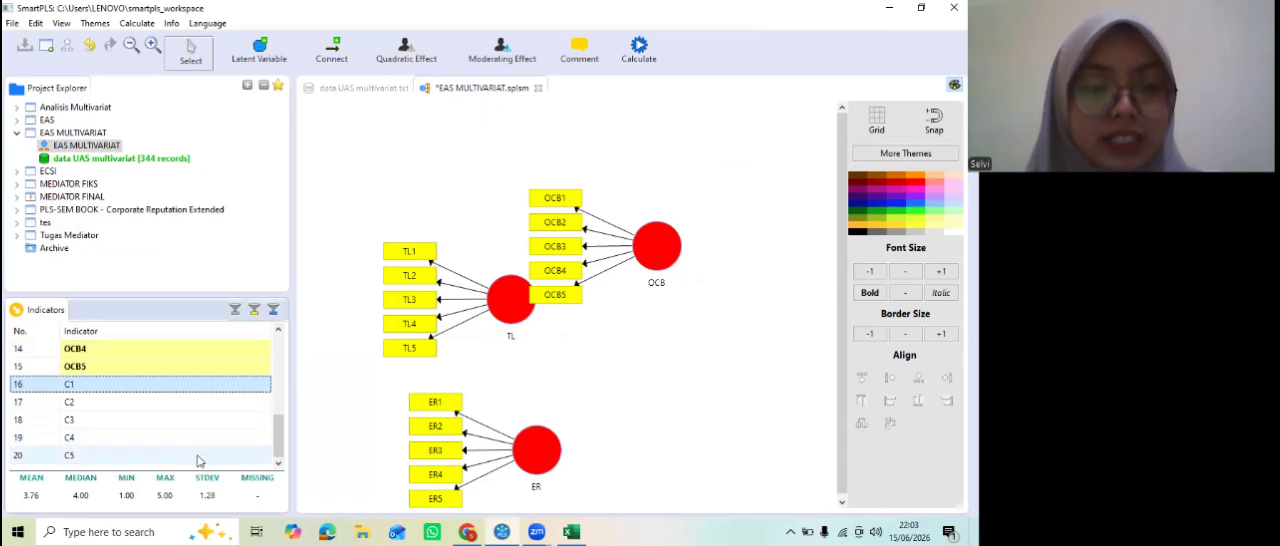
{"action": "left_click", "coordinate": [199, 456], "text": "shift"}
{"action": "left_click_drag", "start_coordinate": [199, 456], "coordinate": [695, 428]}
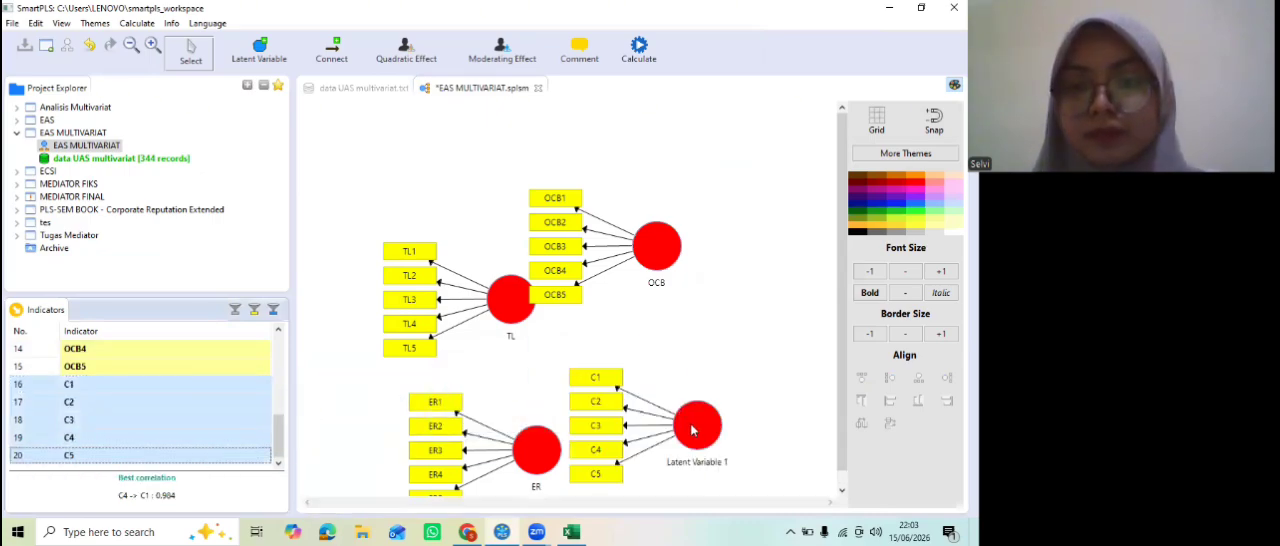
{"action": "right_click", "coordinate": [697, 425]}
{"action": "left_click", "coordinate": [730, 28]}
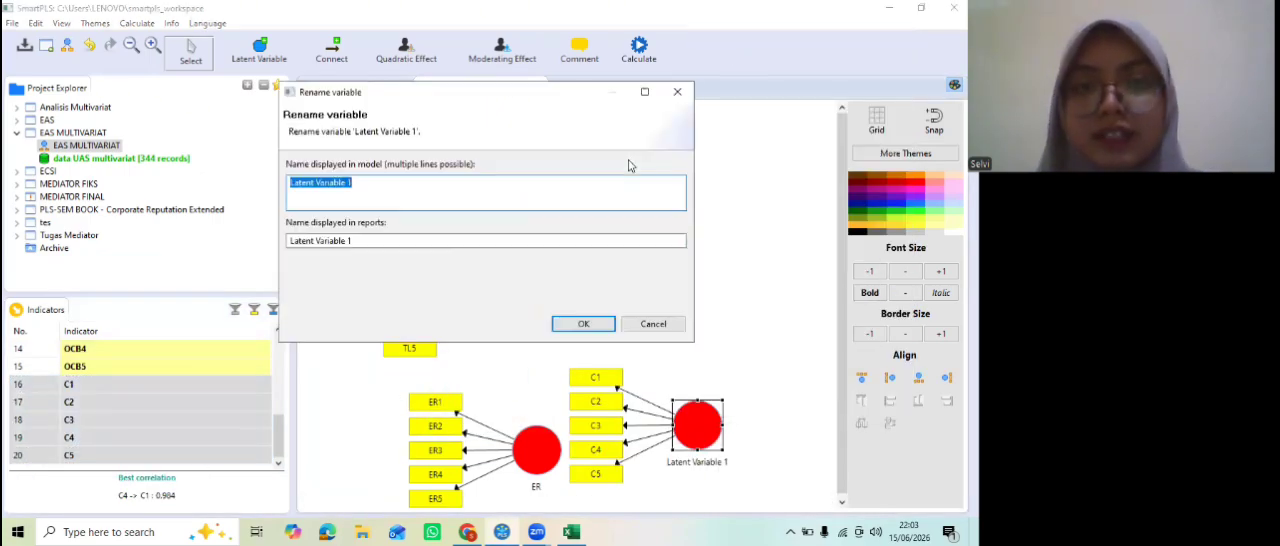
{"action": "key", "text": "BackSpace"}
{"action": "type", "text": "C"}
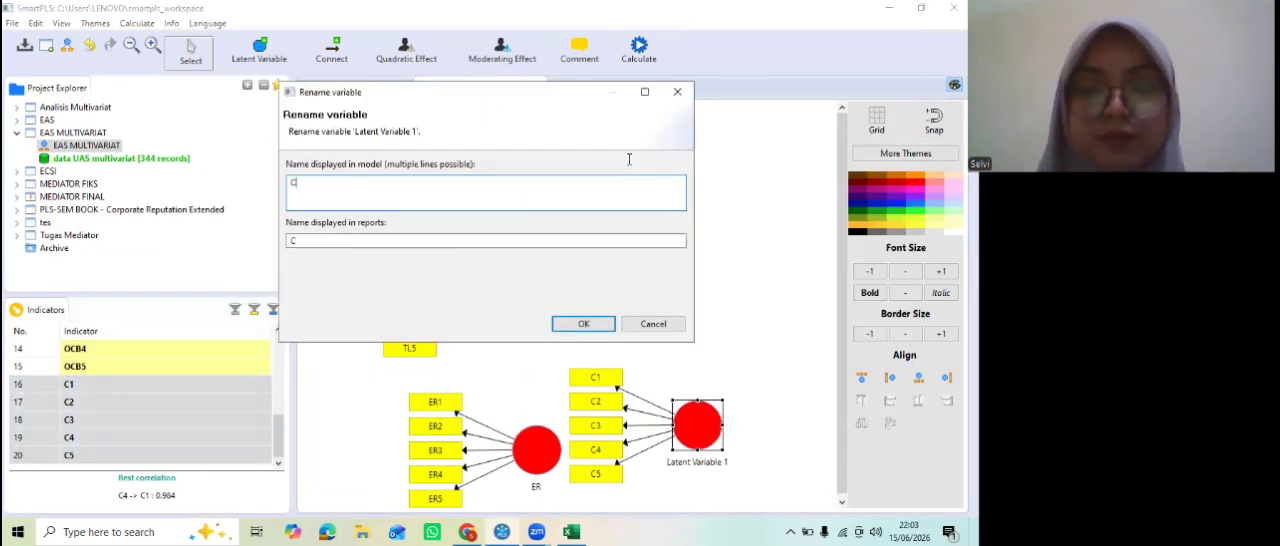
{"action": "left_click", "coordinate": [583, 323]}
Step: Rearrange the latent variables so OCB sits at the bottom of the model, C at the top and ER on the right side
{"action": "left_click", "coordinate": [131, 45]}
{"action": "left_click", "coordinate": [131, 45]}
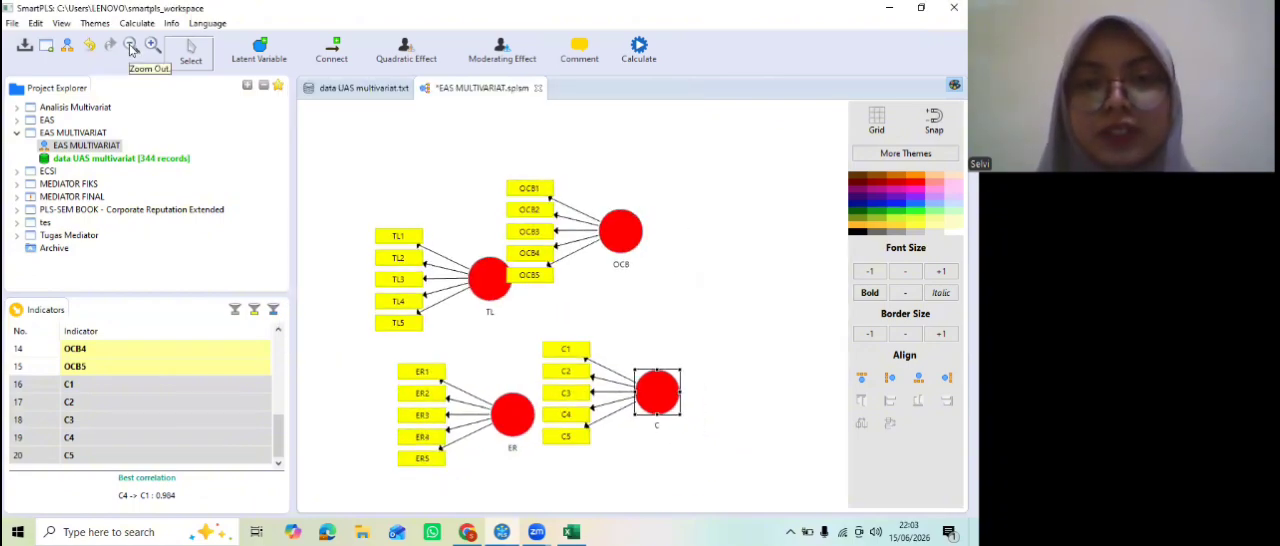
{"action": "left_click", "coordinate": [131, 45]}
{"action": "left_click_drag", "start_coordinate": [595, 234], "coordinate": [541, 421]}
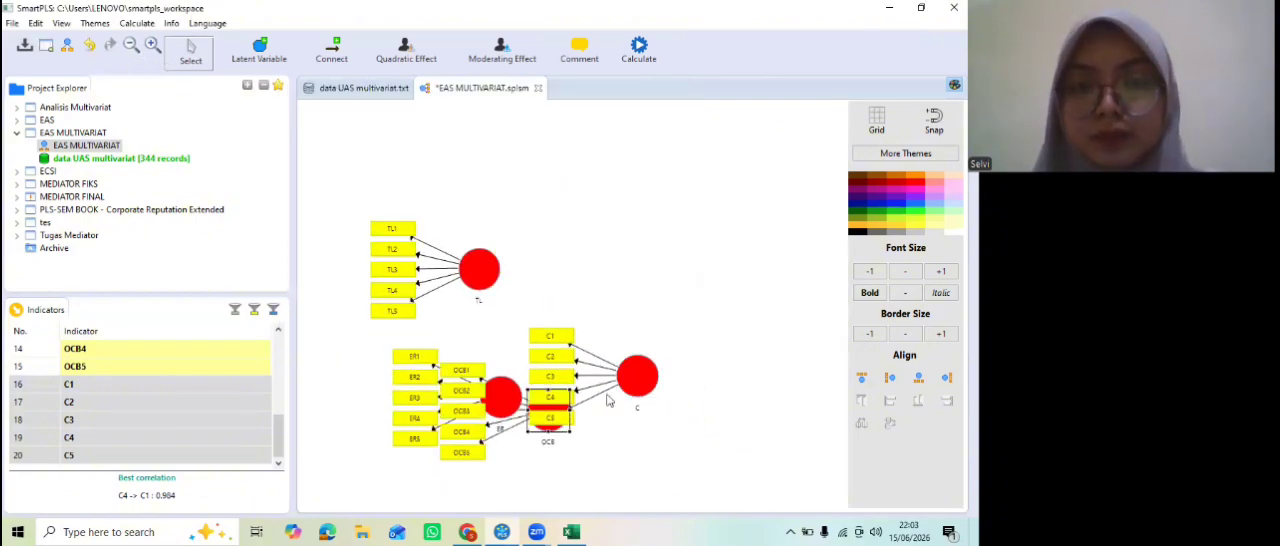
{"action": "left_click_drag", "start_coordinate": [635, 374], "coordinate": [552, 193]}
{"action": "left_click_drag", "start_coordinate": [501, 397], "coordinate": [709, 229]}
Step: Align the indicators of C to the top, those of ER to the right and those of OCB to the bottom
{"action": "right_click", "coordinate": [549, 195]}
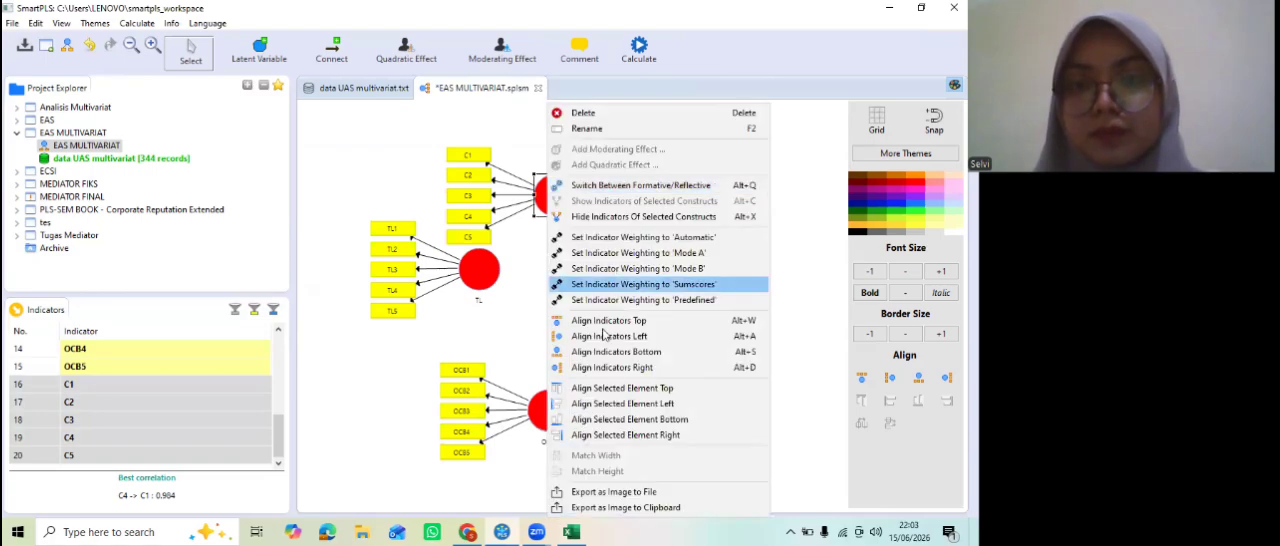
{"action": "left_click", "coordinate": [599, 322]}
{"action": "right_click", "coordinate": [719, 222]}
{"action": "left_click", "coordinate": [783, 367]}
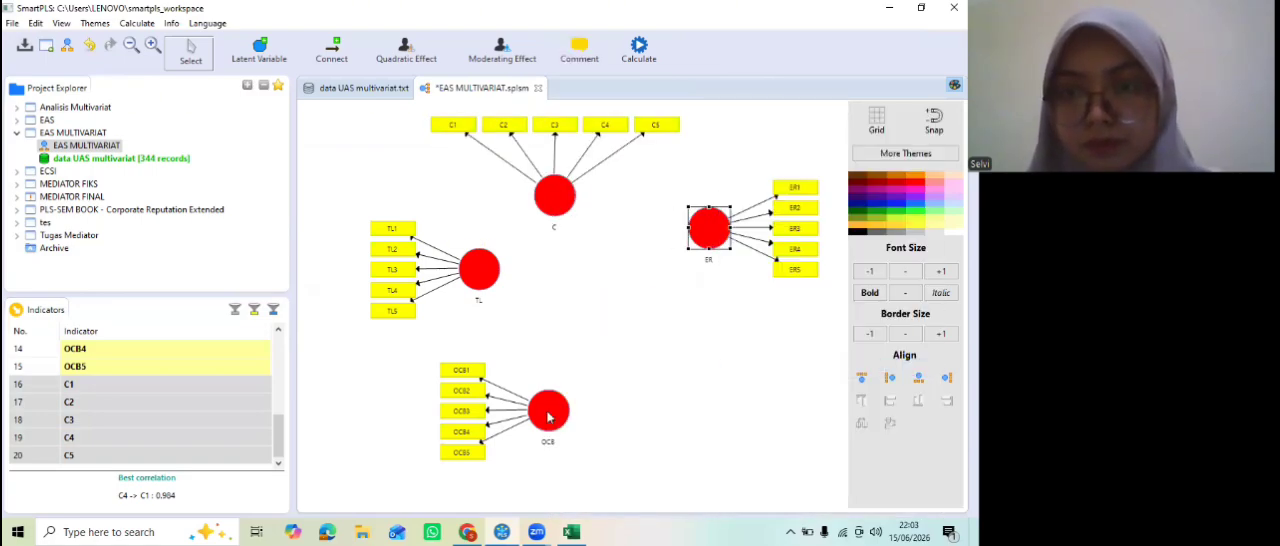
{"action": "left_click", "coordinate": [548, 410]}
{"action": "right_click", "coordinate": [548, 412]}
{"action": "left_click", "coordinate": [600, 352]}
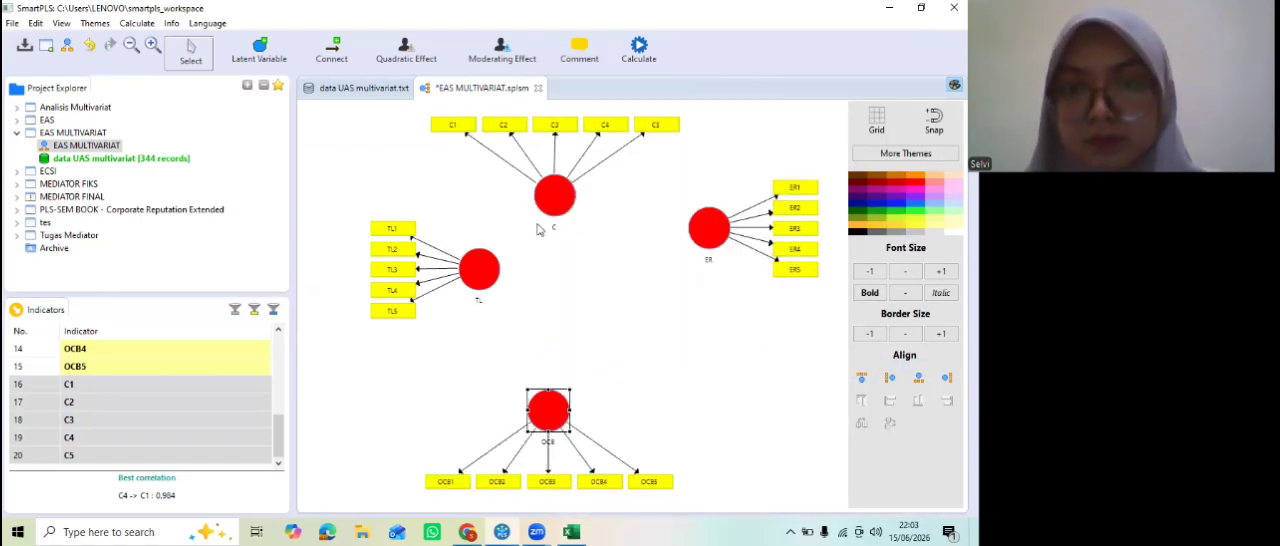
Step: Reposition TL, ER, C and OCB into a diamond layout, with TL and ER level and C centred above OCB
{"action": "left_click_drag", "start_coordinate": [500, 278], "coordinate": [466, 285]}
{"action": "left_click_drag", "start_coordinate": [700, 245], "coordinate": [677, 294]}
{"action": "left_click_drag", "start_coordinate": [557, 200], "coordinate": [572, 186]}
{"action": "left_click_drag", "start_coordinate": [552, 406], "coordinate": [570, 380]}
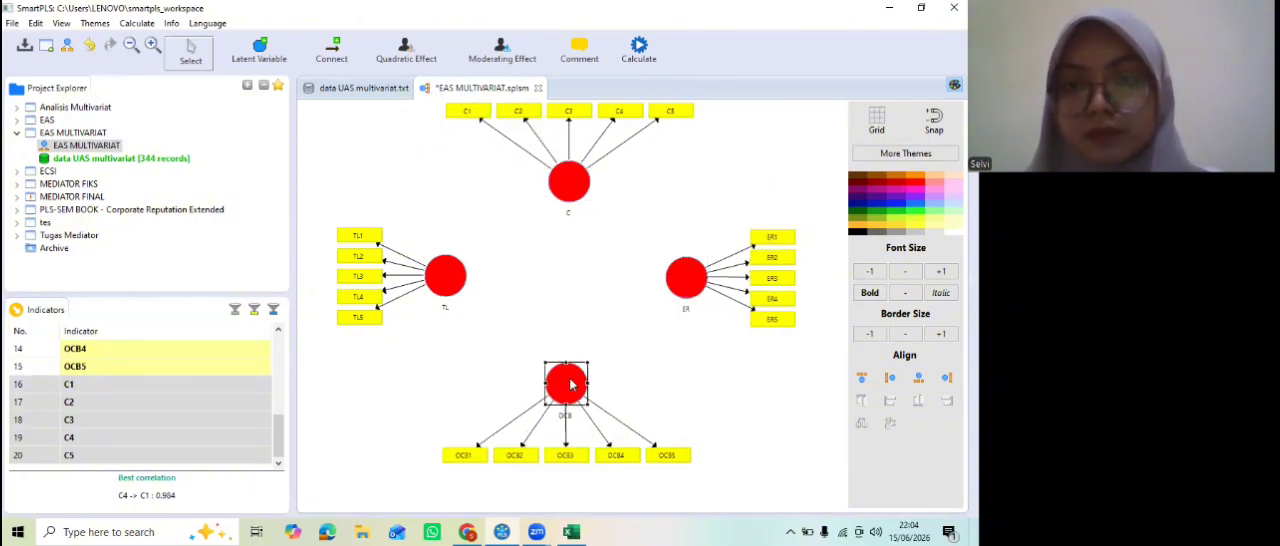
Step: Connect the latent variables with paths from TL to ER and OCB, from C to OCB and ER, and from OCB to ER
{"action": "left_click", "coordinate": [336, 52]}
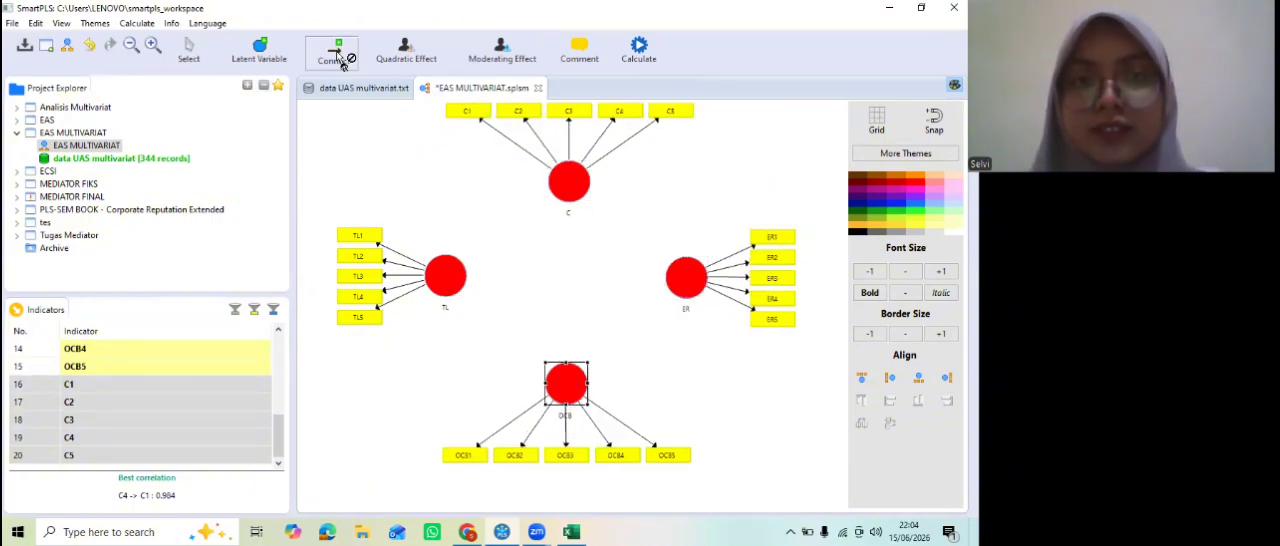
{"action": "left_click", "coordinate": [445, 283]}
{"action": "left_click", "coordinate": [680, 279]}
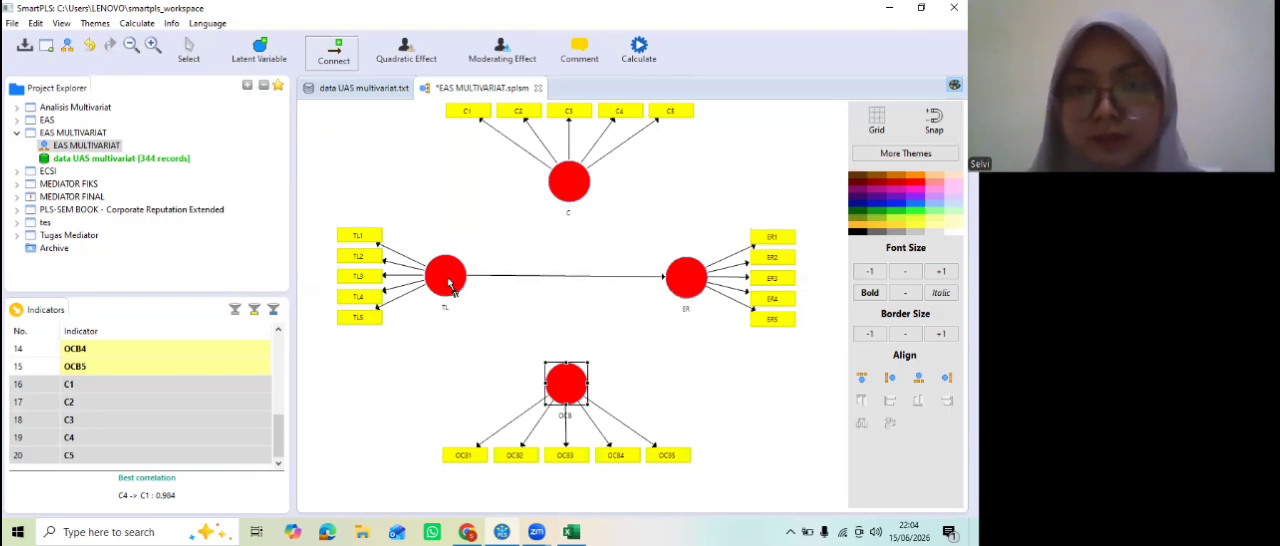
{"action": "left_click", "coordinate": [449, 285]}
{"action": "left_click", "coordinate": [572, 396]}
{"action": "left_click", "coordinate": [570, 182]}
{"action": "left_click", "coordinate": [565, 378]}
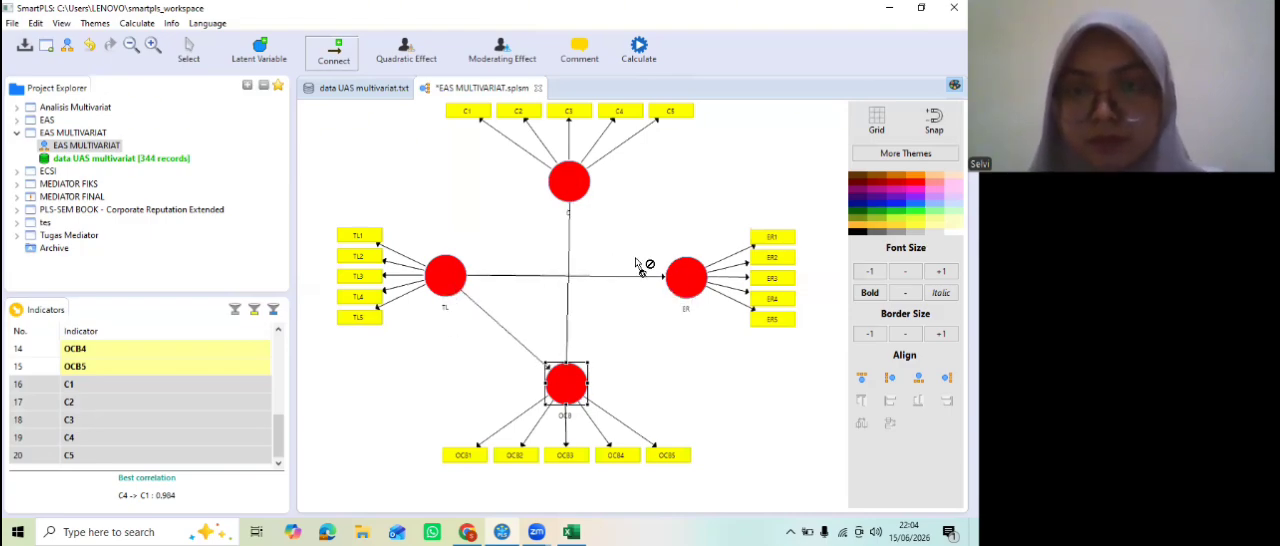
{"action": "left_click", "coordinate": [677, 278]}
{"action": "left_click", "coordinate": [570, 389]}
{"action": "left_click", "coordinate": [680, 281]}
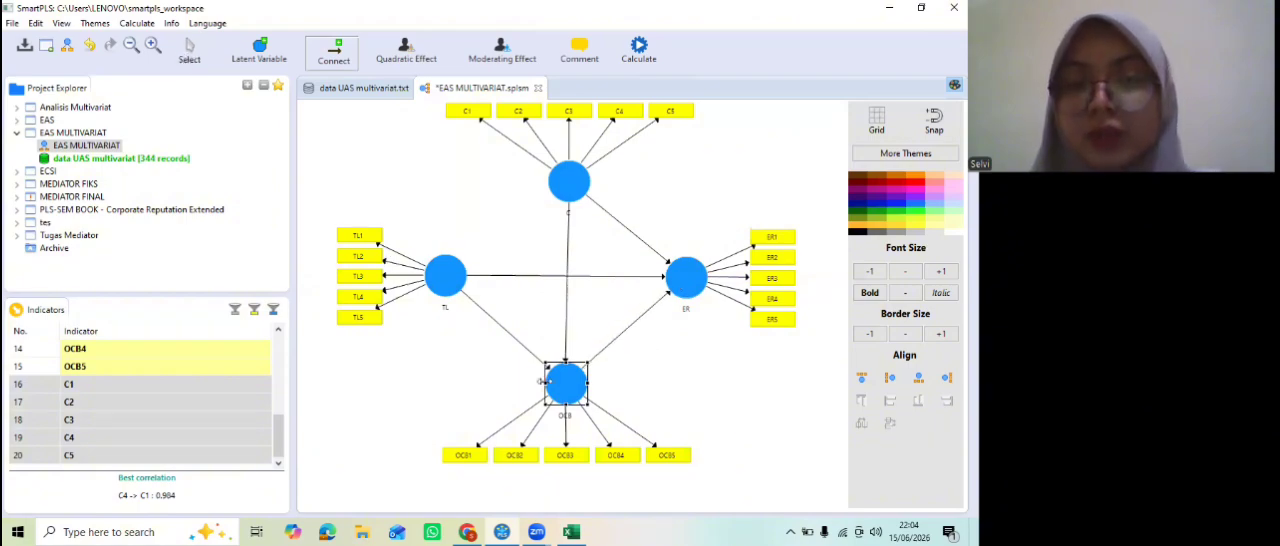
{"action": "key", "text": "Escape"}
Step: Add a two-stage moderating effect on OCB with C as moderator variable and TL as independent variable
{"action": "right_click", "coordinate": [570, 387]}
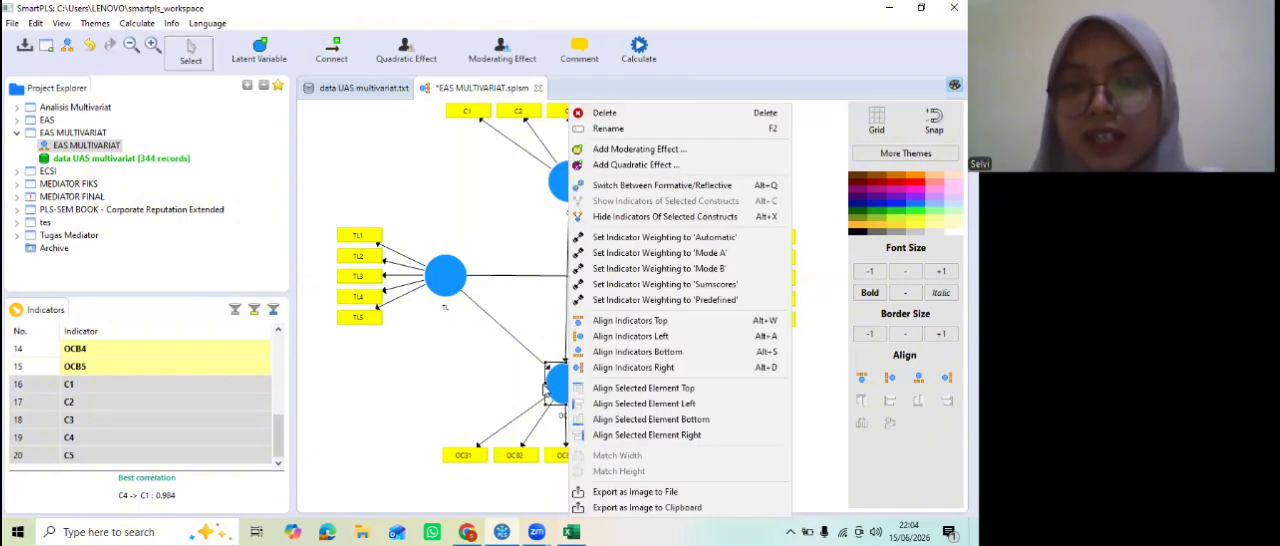
{"action": "left_click", "coordinate": [610, 151]}
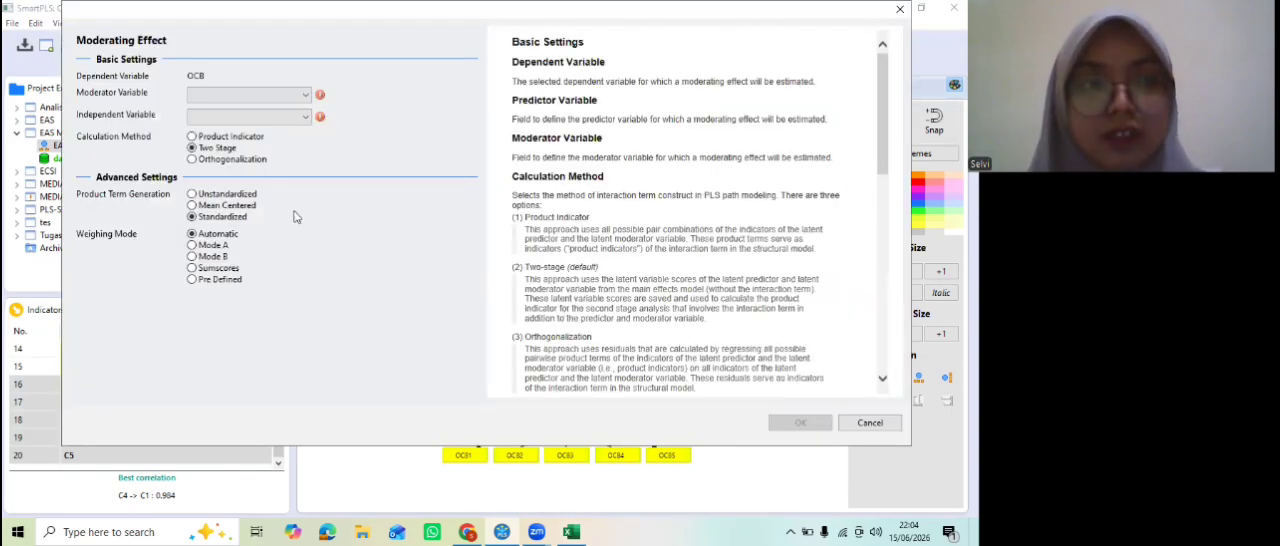
{"action": "left_click", "coordinate": [216, 96]}
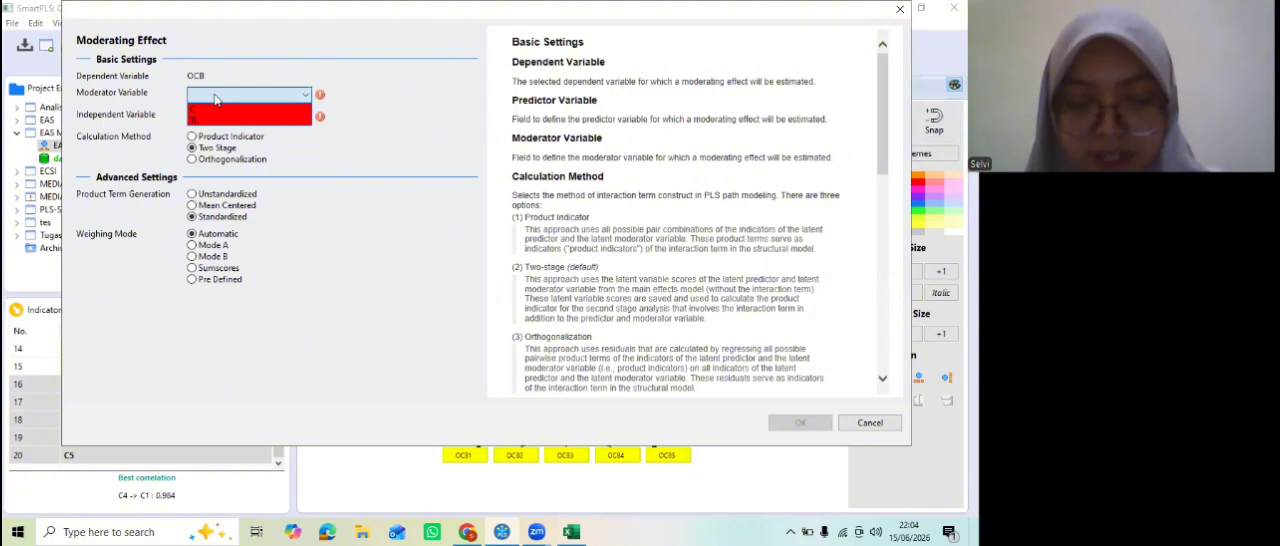
{"action": "left_click", "coordinate": [272, 112]}
{"action": "left_click", "coordinate": [270, 117]}
{"action": "left_click", "coordinate": [271, 143]}
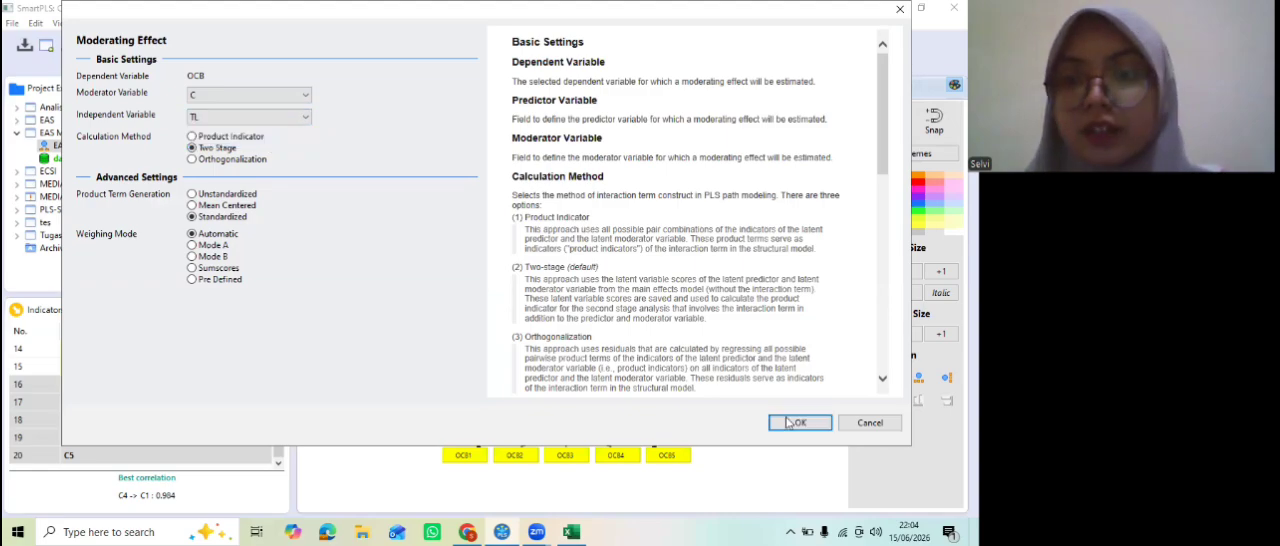
{"action": "key", "text": "Return"}
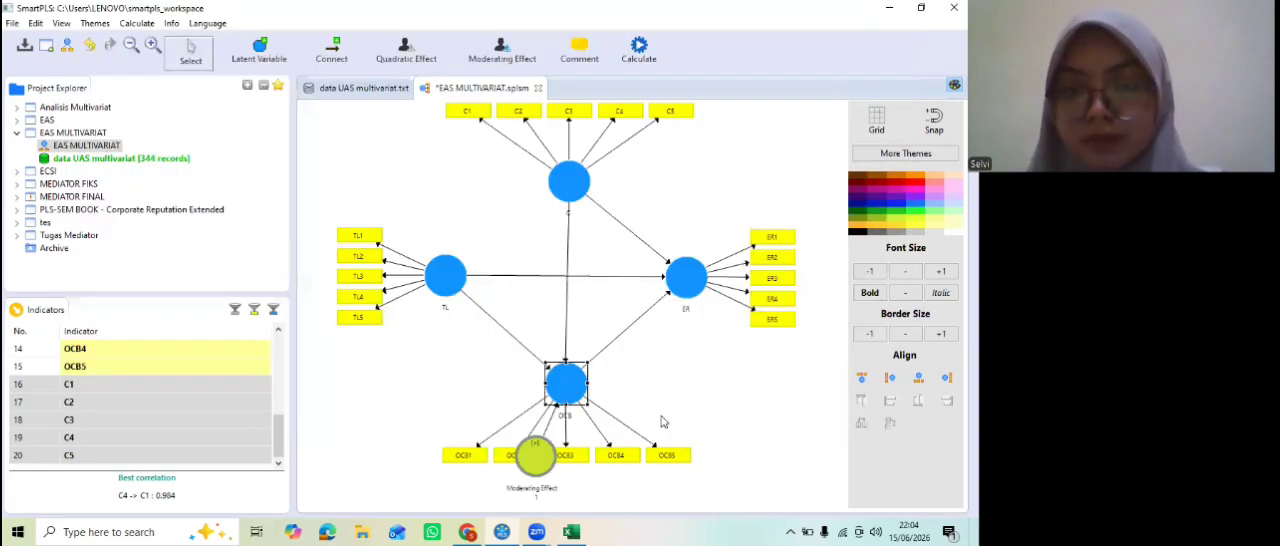
Step: Move the new moderating effect to the right of OCB and rename it TL*C
{"action": "left_click_drag", "start_coordinate": [540, 456], "coordinate": [669, 395]}
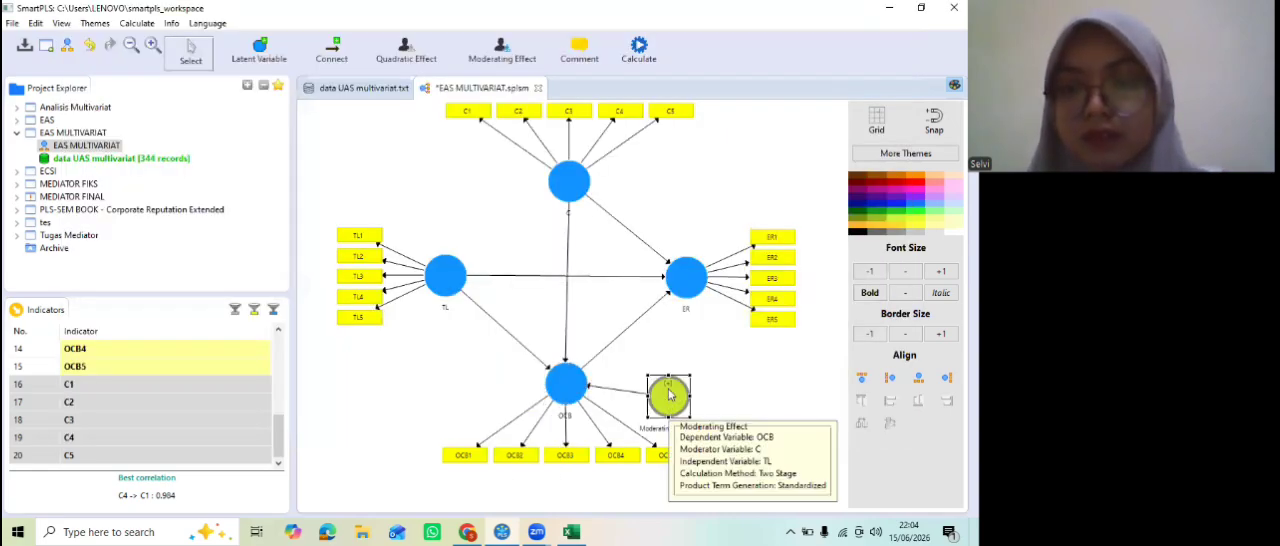
{"action": "right_click", "coordinate": [669, 395]}
{"action": "left_click", "coordinate": [707, 128]}
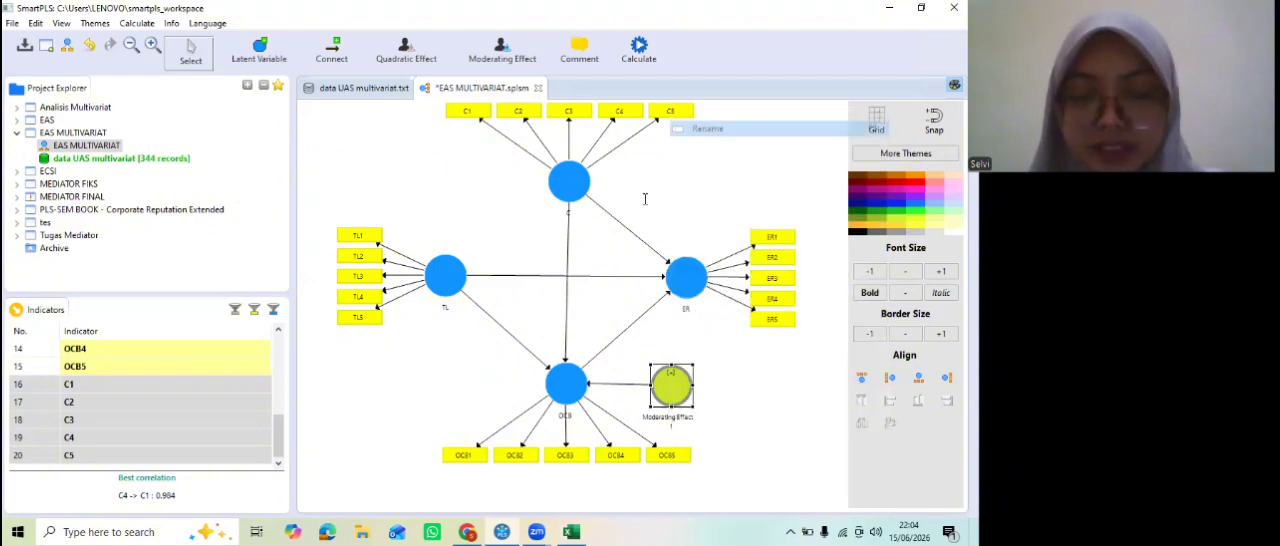
{"action": "key", "text": "BackSpace"}
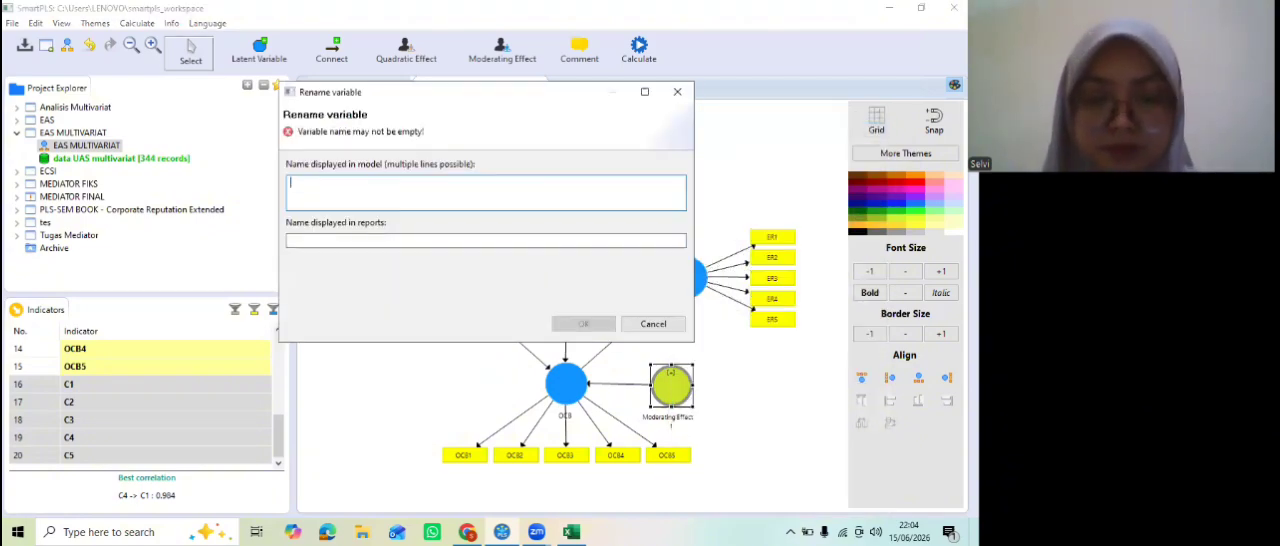
{"action": "type", "text": "TL"}
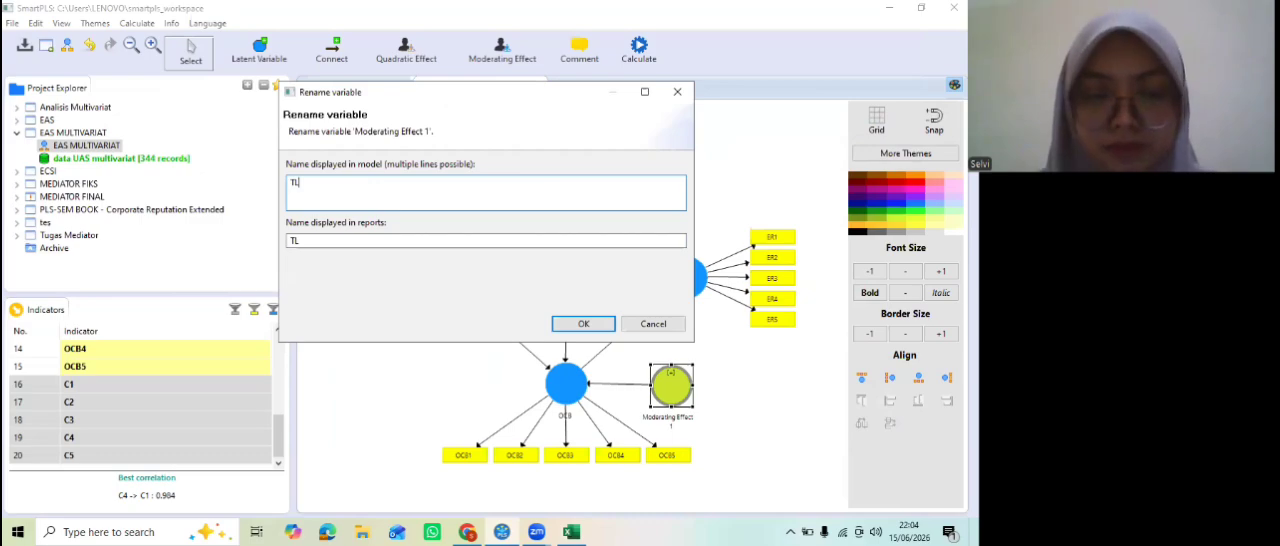
{"action": "type", "text": "*C"}
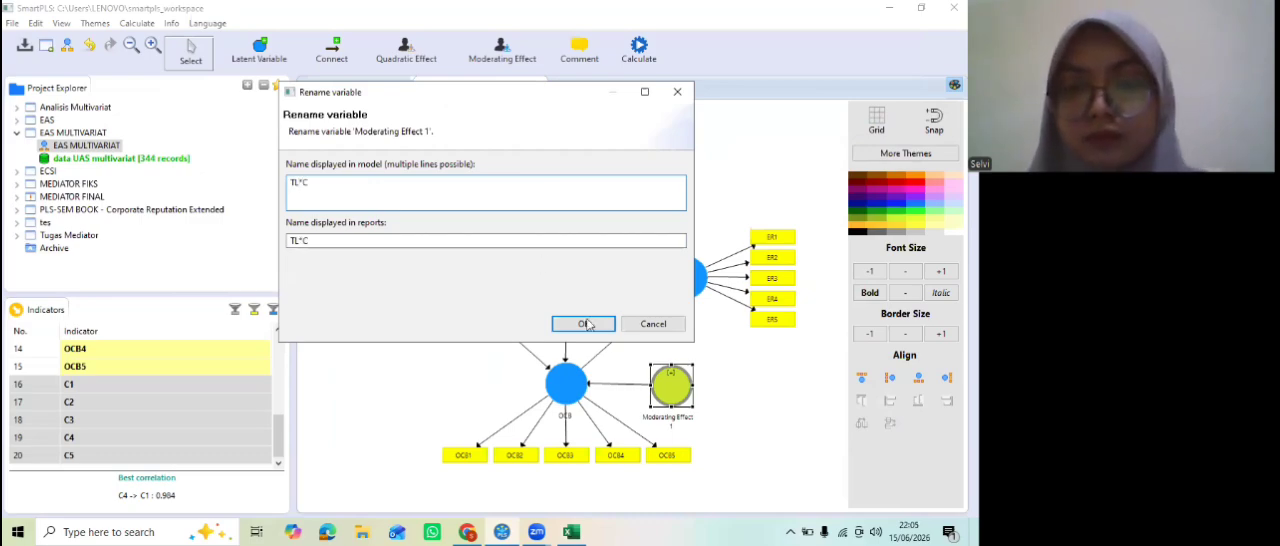
{"action": "key", "text": "Return"}
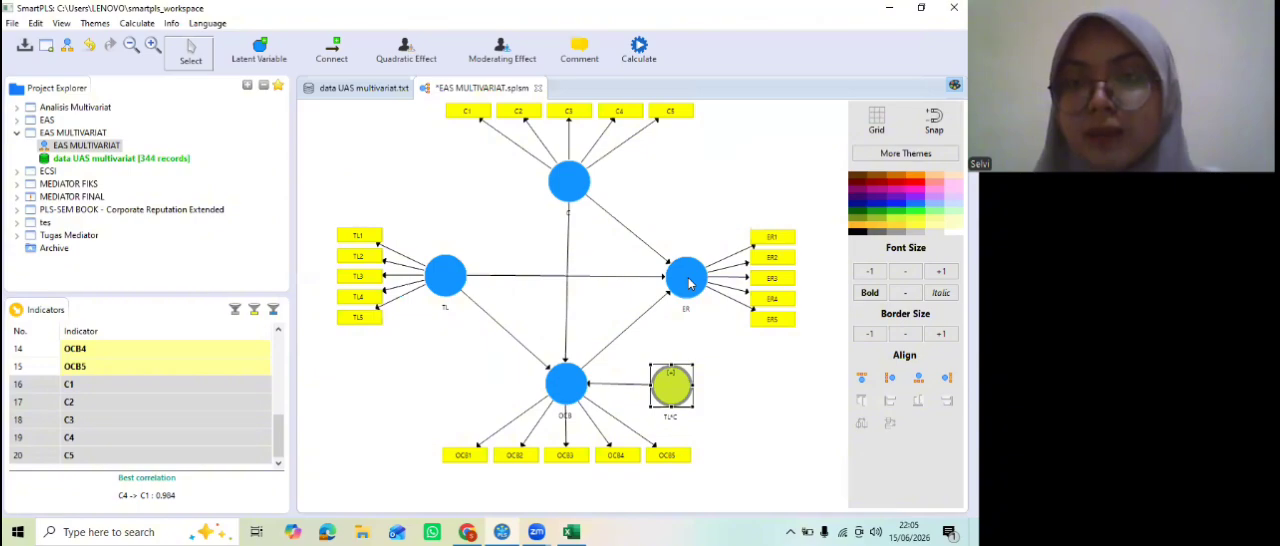
Step: Add a two-stage moderating effect on ER with C as moderator variable and OCB as independent variable
{"action": "right_click", "coordinate": [688, 283]}
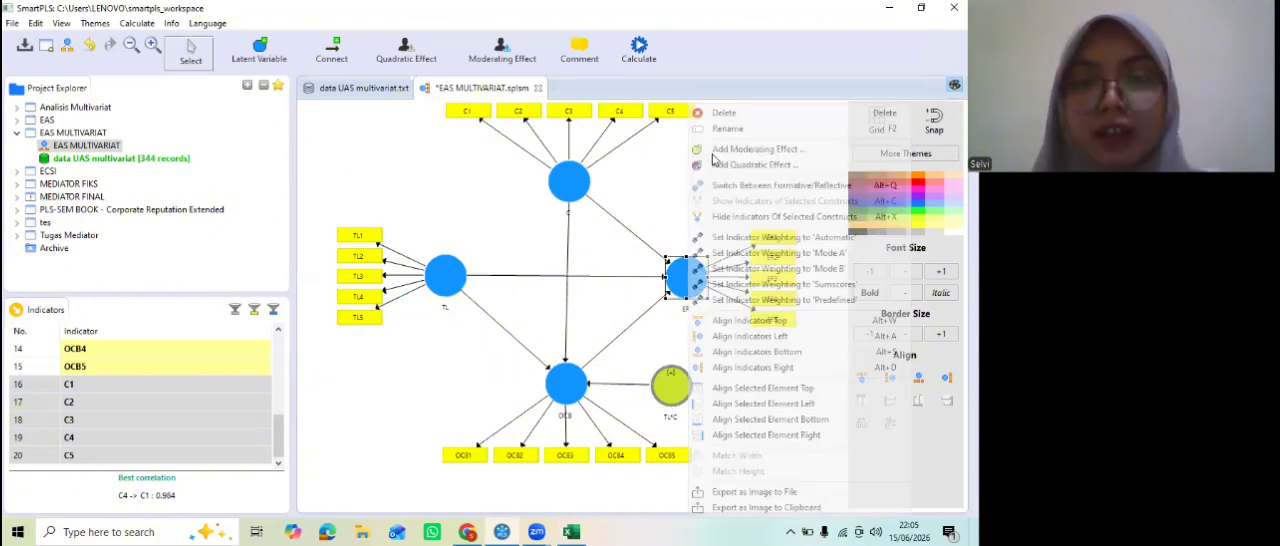
{"action": "left_click", "coordinate": [318, 219]}
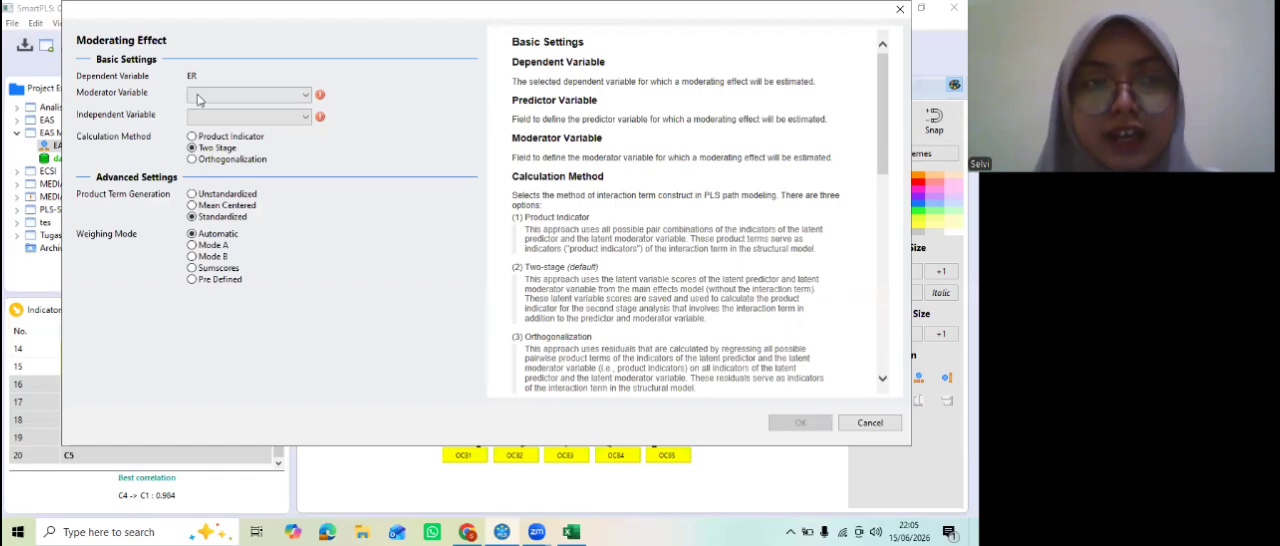
{"action": "left_click", "coordinate": [197, 96]}
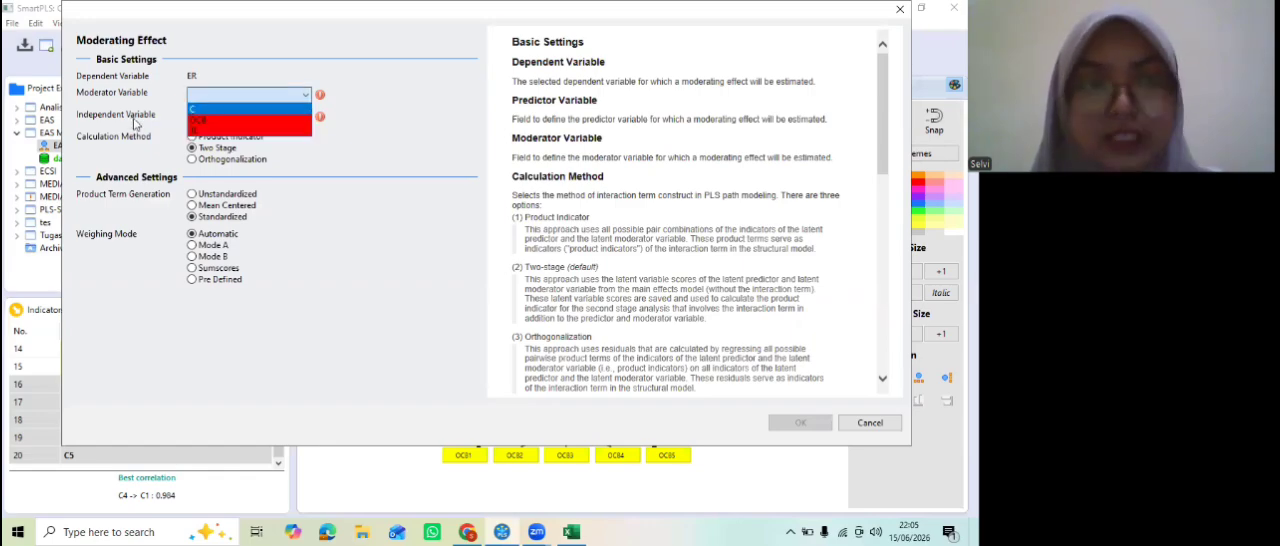
{"action": "left_click", "coordinate": [209, 122]}
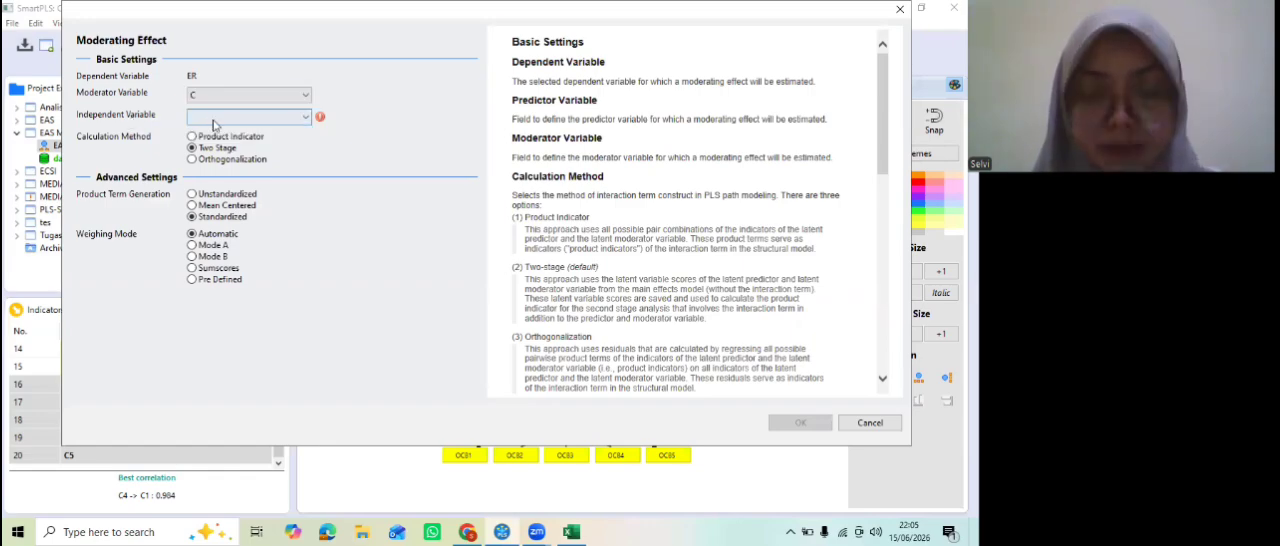
{"action": "left_click", "coordinate": [213, 120]}
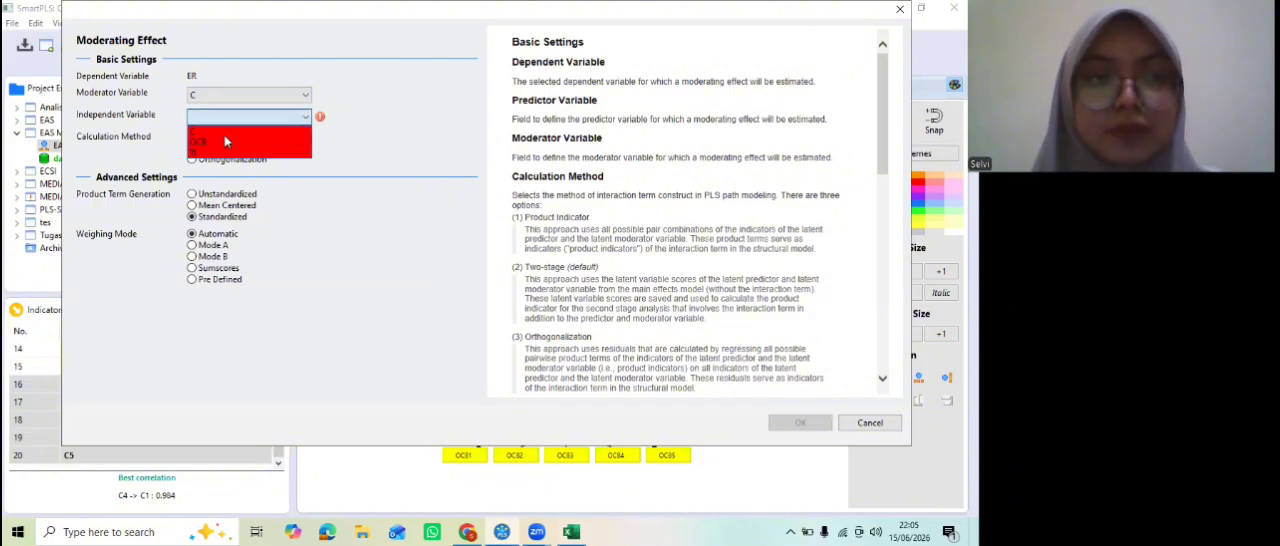
{"action": "left_click", "coordinate": [228, 144]}
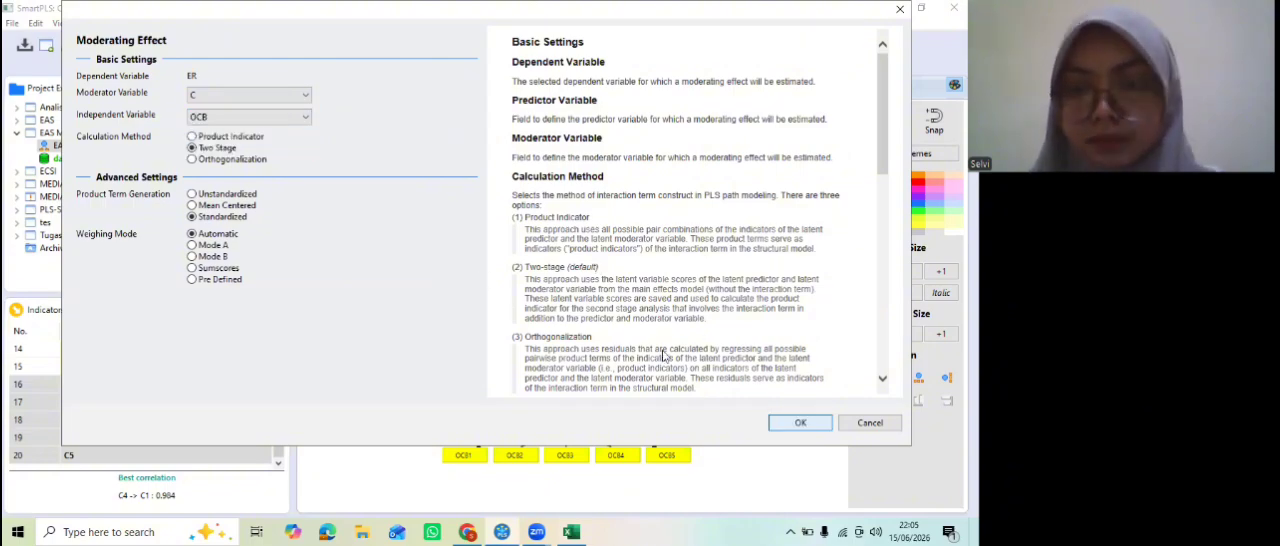
{"action": "key", "text": "Return"}
Step: Move the second moderating effect above ER and rename it OCB*C
{"action": "left_click_drag", "start_coordinate": [657, 359], "coordinate": [692, 230]}
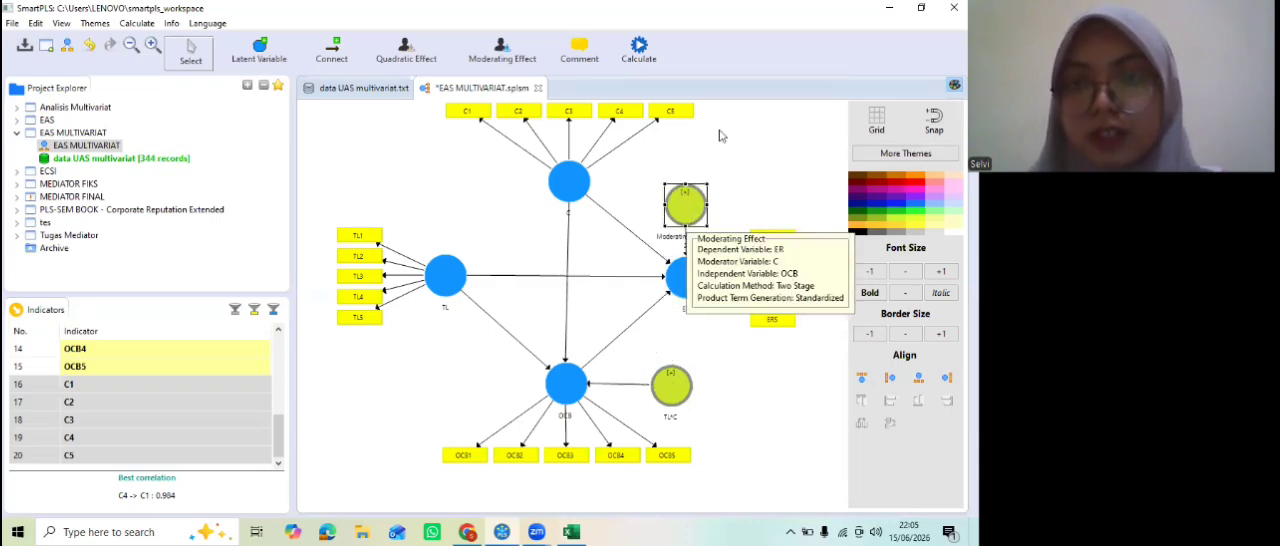
{"action": "right_click", "coordinate": [685, 205]}
{"action": "left_click", "coordinate": [740, 109]}
{"action": "key", "text": "BackSpace"}
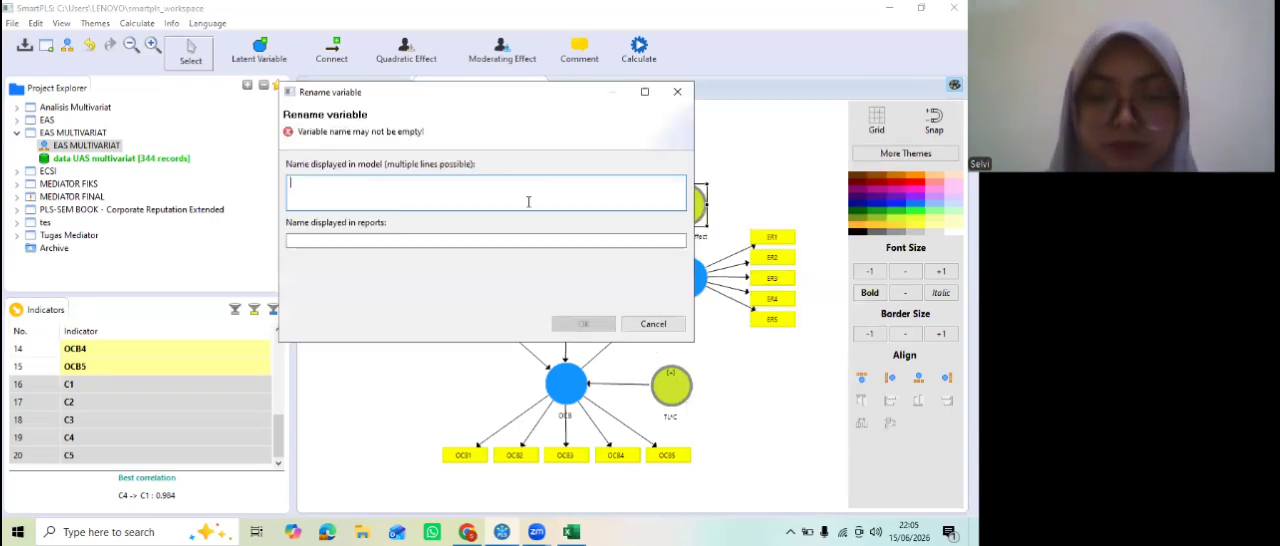
{"action": "type", "text": "OCB*C"}
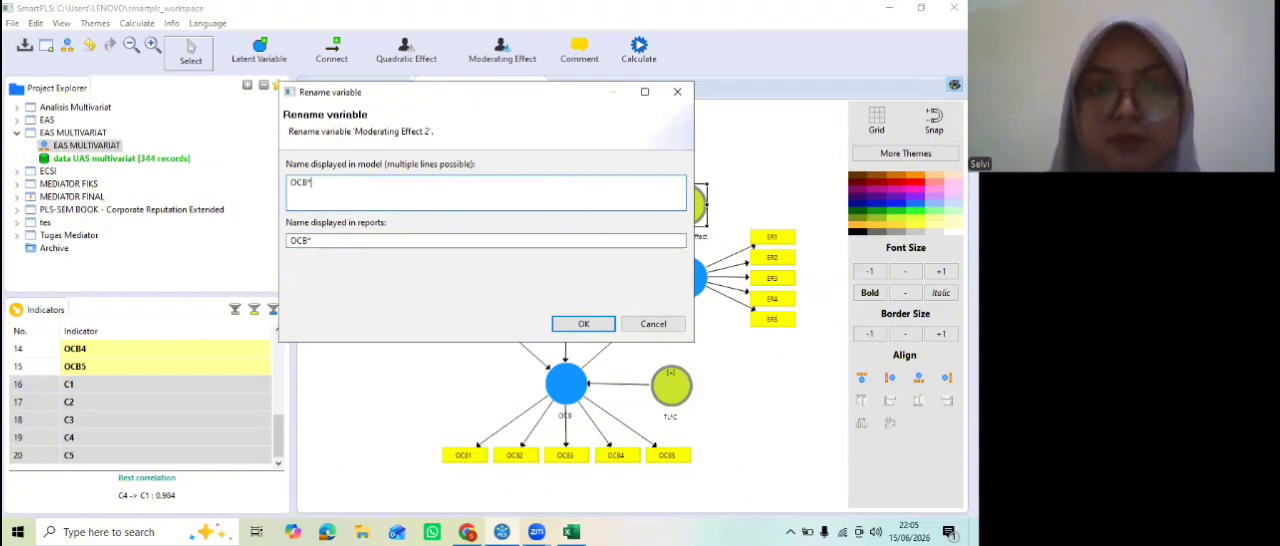
{"action": "left_click", "coordinate": [587, 327]}
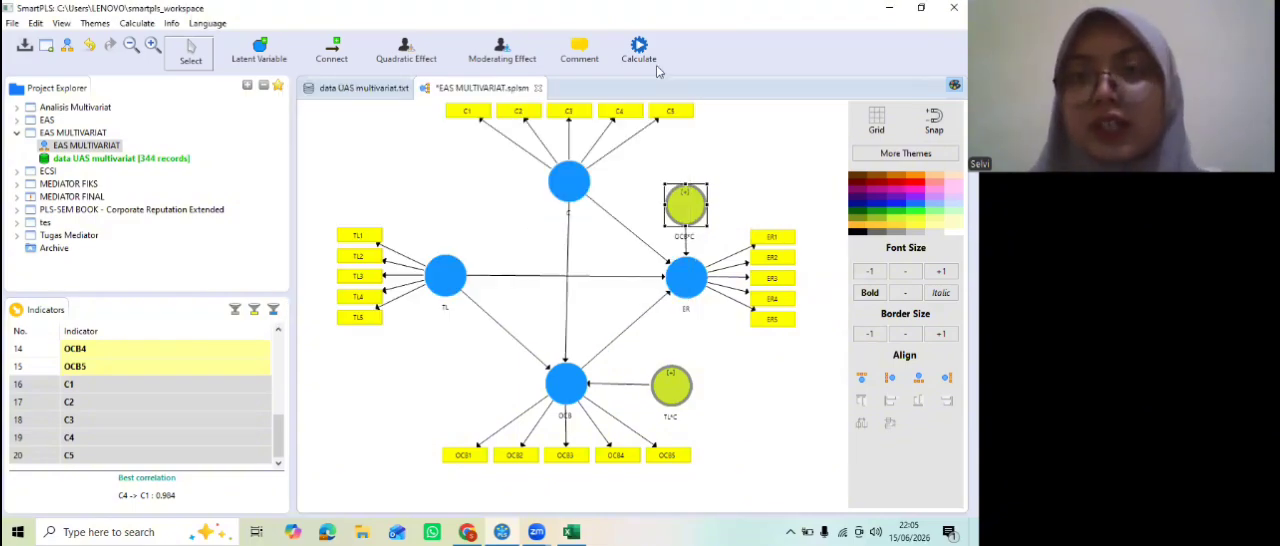
Step: Run the PLS Algorithm with path weighting and 300 maximum iterations, and check the outer loadings of OCB2 and TL1
{"action": "left_click", "coordinate": [641, 52]}
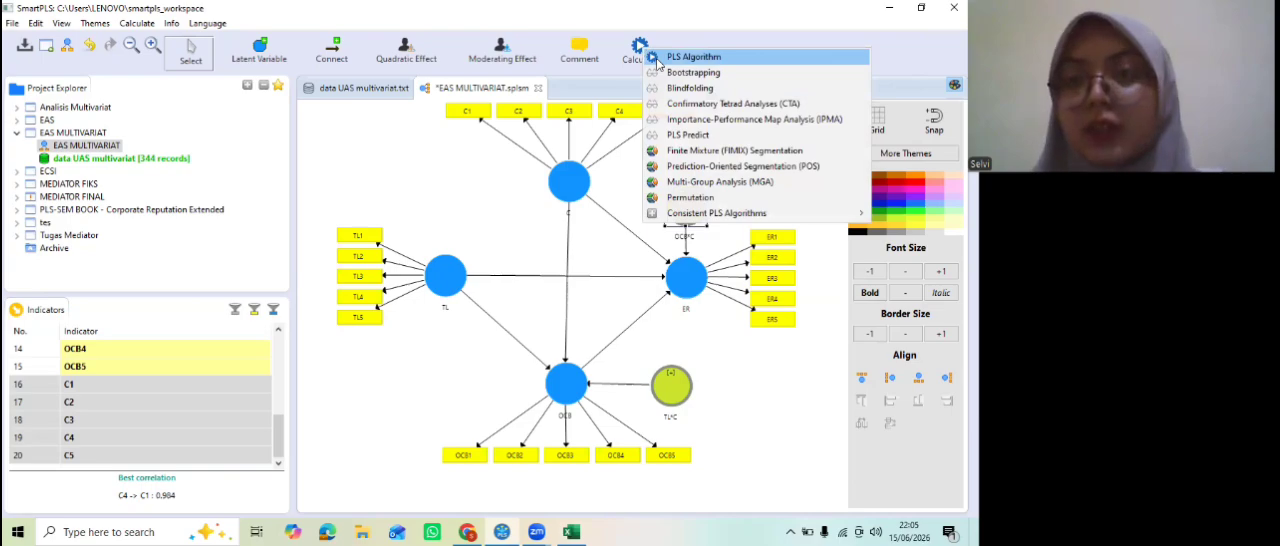
{"action": "left_click", "coordinate": [690, 57]}
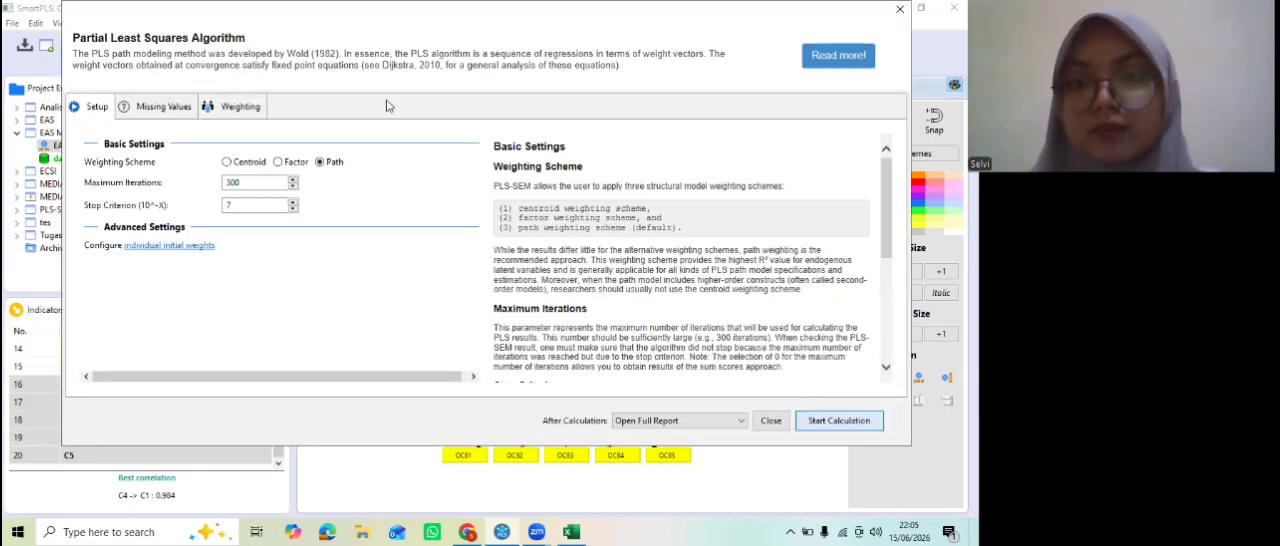
{"action": "key", "text": "Return"}
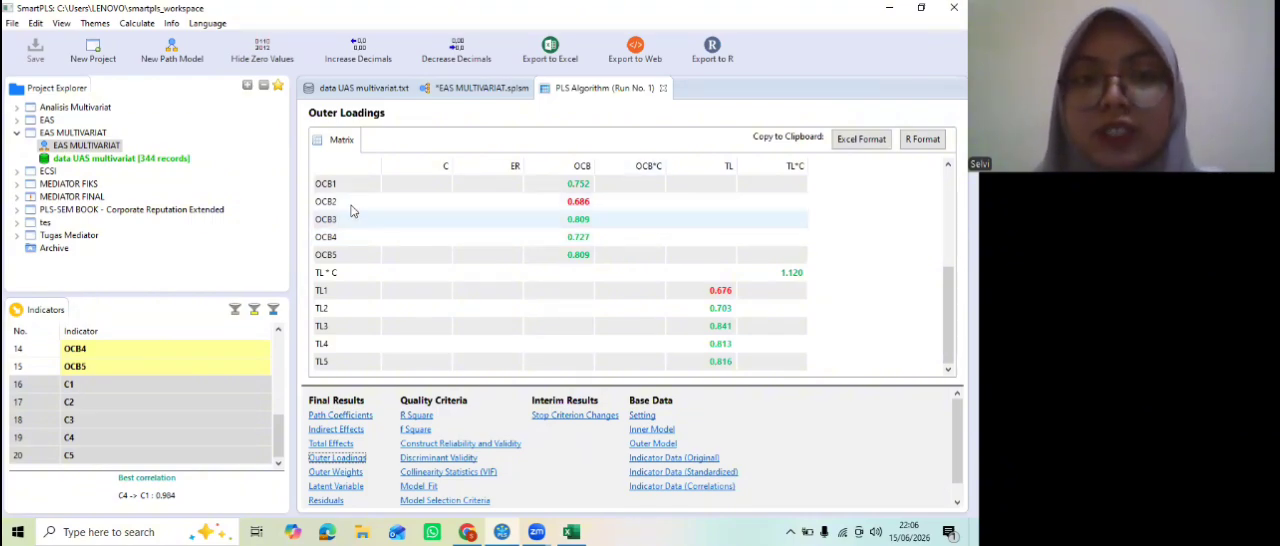
{"action": "left_click", "coordinate": [560, 202]}
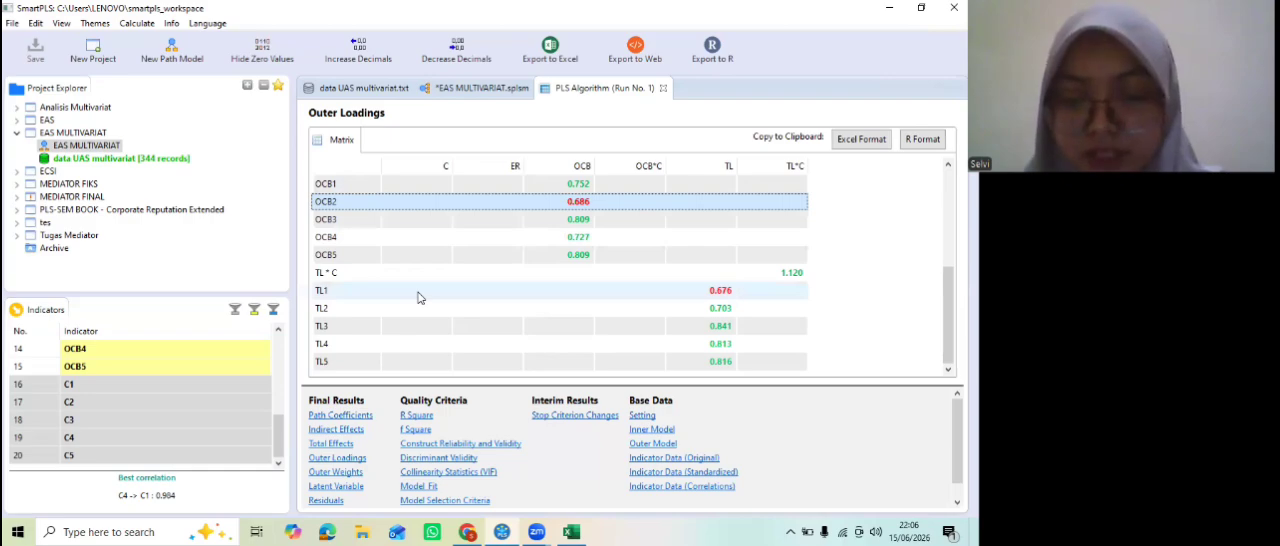
{"action": "left_click", "coordinate": [419, 291]}
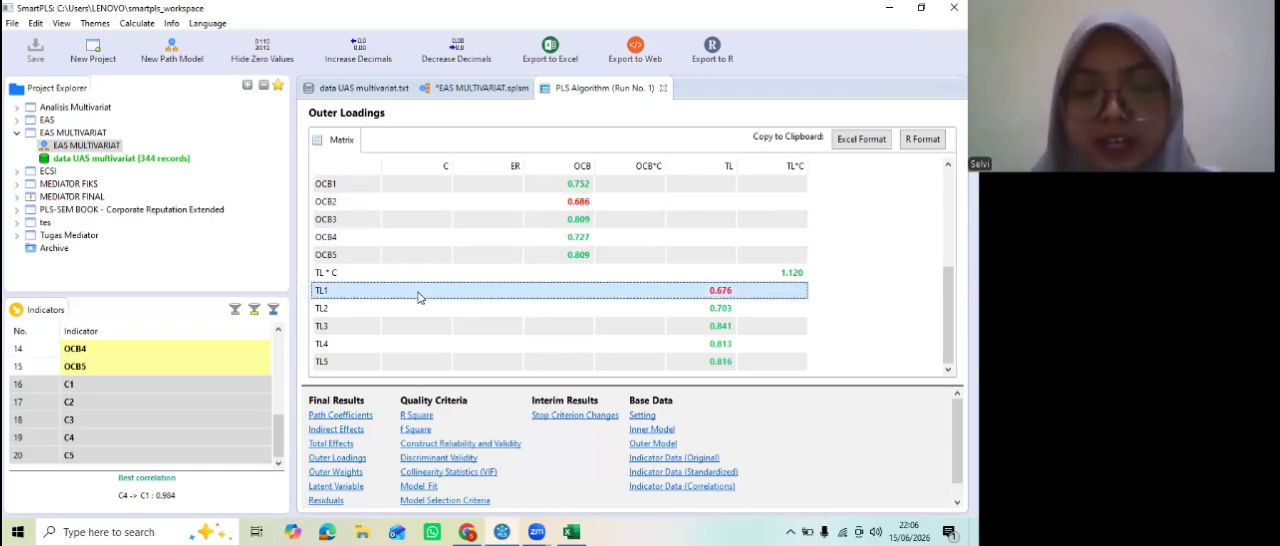
Step: Return to the path model and delete the indicators TL1 and OCB2
{"action": "left_click", "coordinate": [447, 92]}
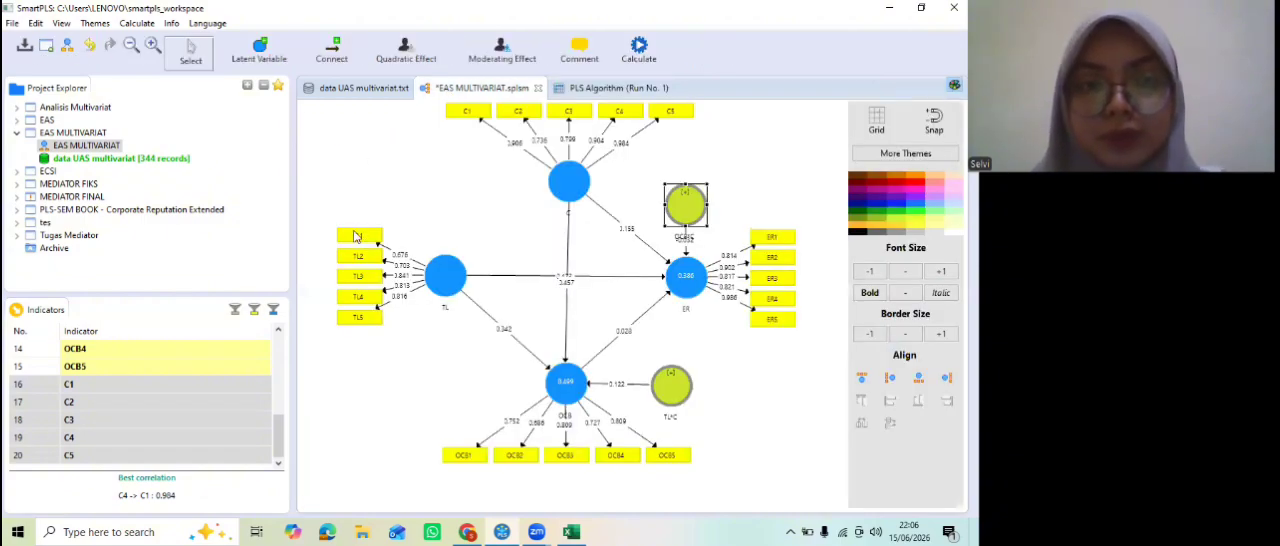
{"action": "right_click", "coordinate": [356, 236]}
{"action": "left_click", "coordinate": [388, 115]}
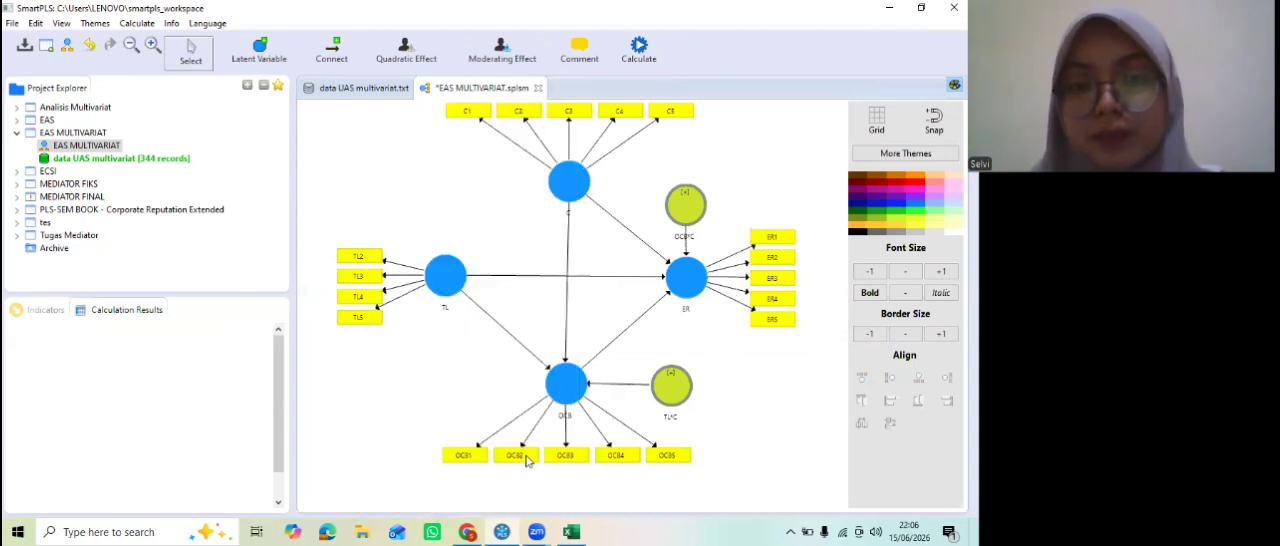
{"action": "right_click", "coordinate": [527, 460]}
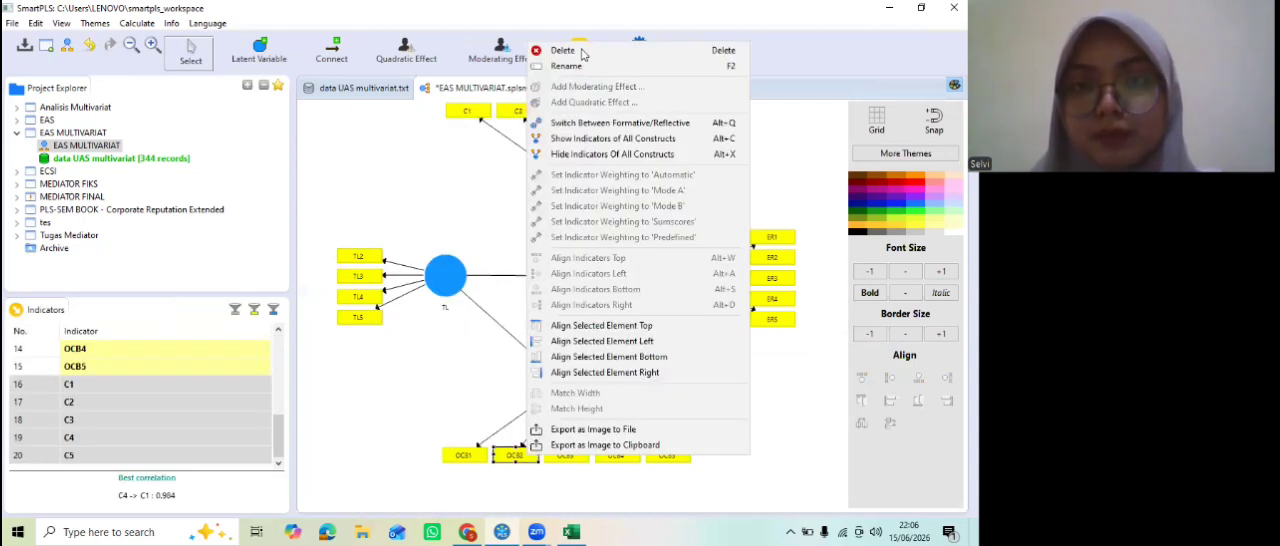
{"action": "left_click", "coordinate": [583, 51]}
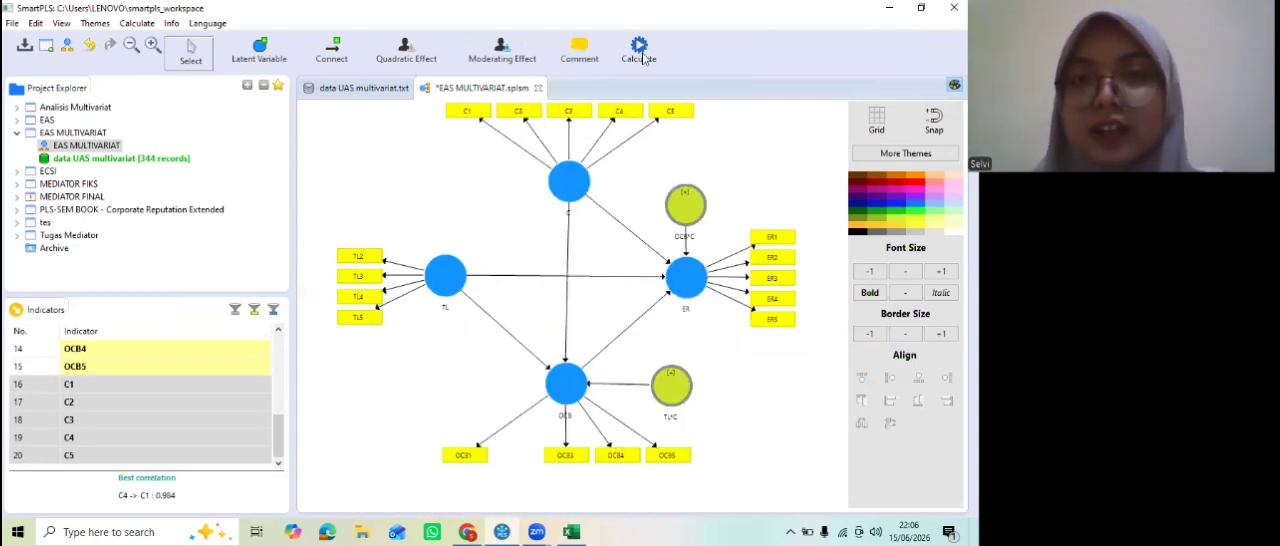
Step: Rerun the PLS Algorithm on the reduced model and check the outer loading of TL2
{"action": "left_click", "coordinate": [640, 55]}
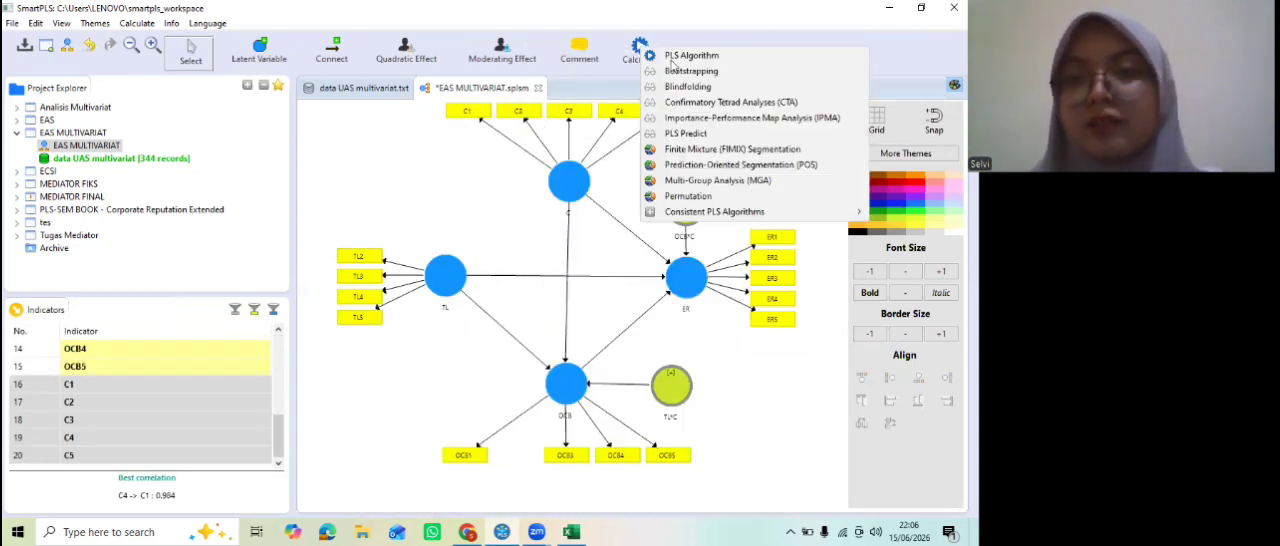
{"action": "left_click", "coordinate": [843, 297]}
{"action": "left_click", "coordinate": [843, 420]}
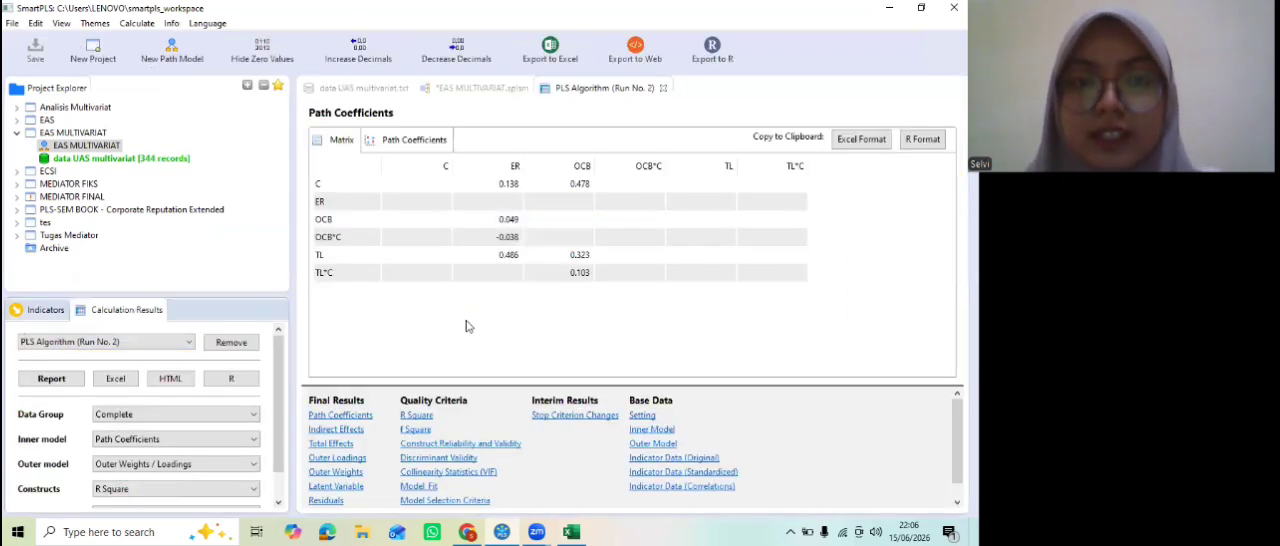
{"action": "left_click", "coordinate": [360, 459]}
{"action": "scroll", "coordinate": [512, 233], "scroll_direction": "down", "scroll_amount": 3}
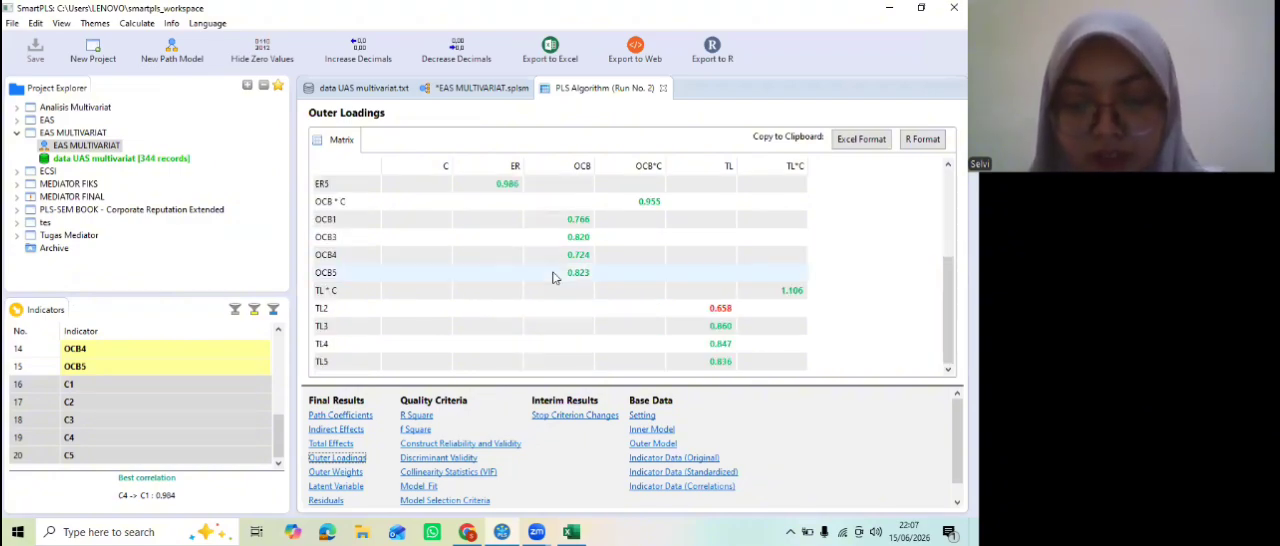
{"action": "left_click", "coordinate": [343, 315]}
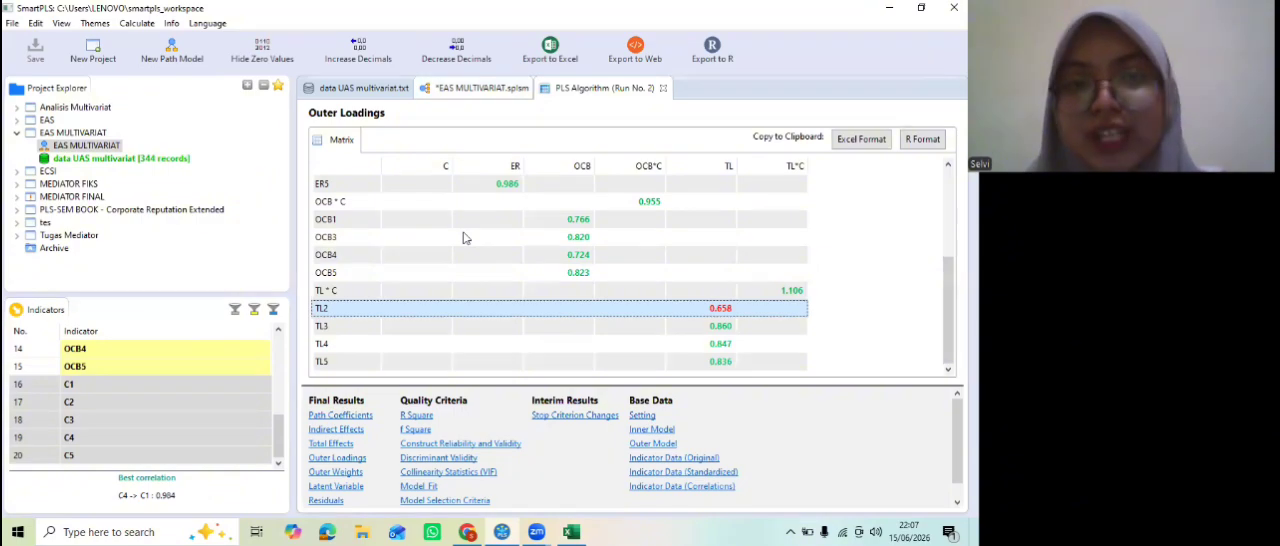
Step: Delete the indicator TL2 from the path model, rerun the PLS Algorithm and review all outer loadings
{"action": "right_click", "coordinate": [368, 258]}
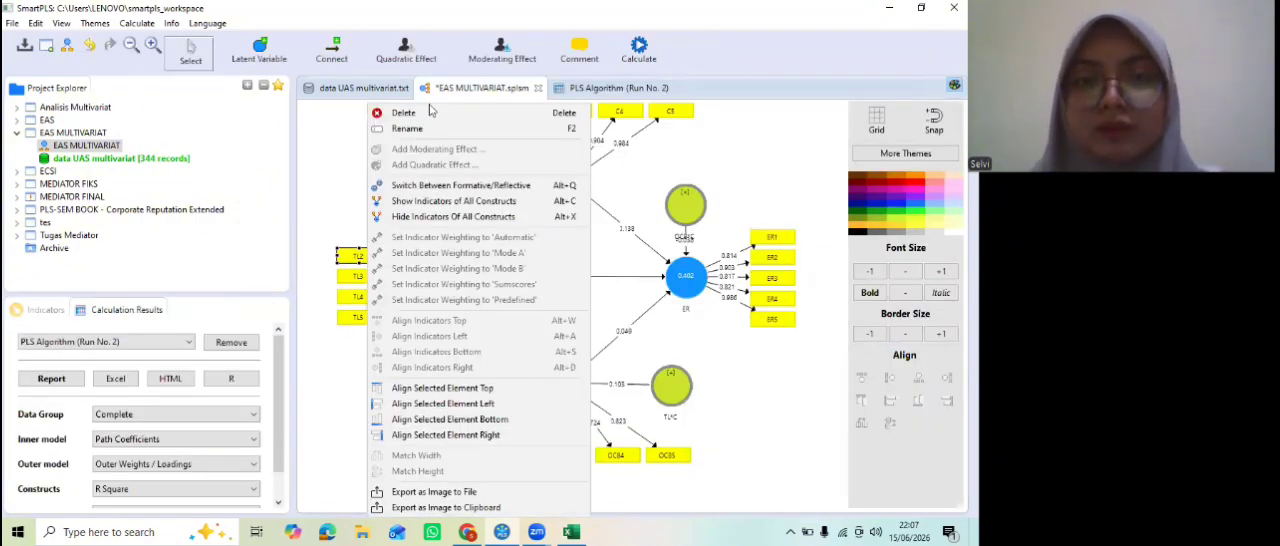
{"action": "key", "text": "Delete"}
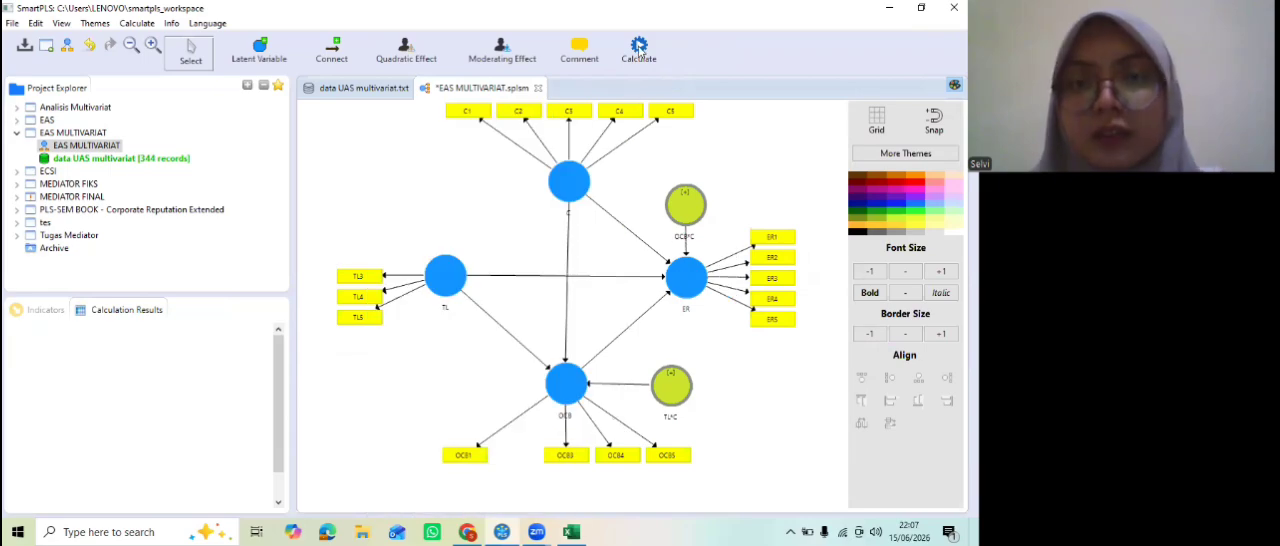
{"action": "left_click", "coordinate": [645, 52]}
{"action": "left_click", "coordinate": [650, 57]}
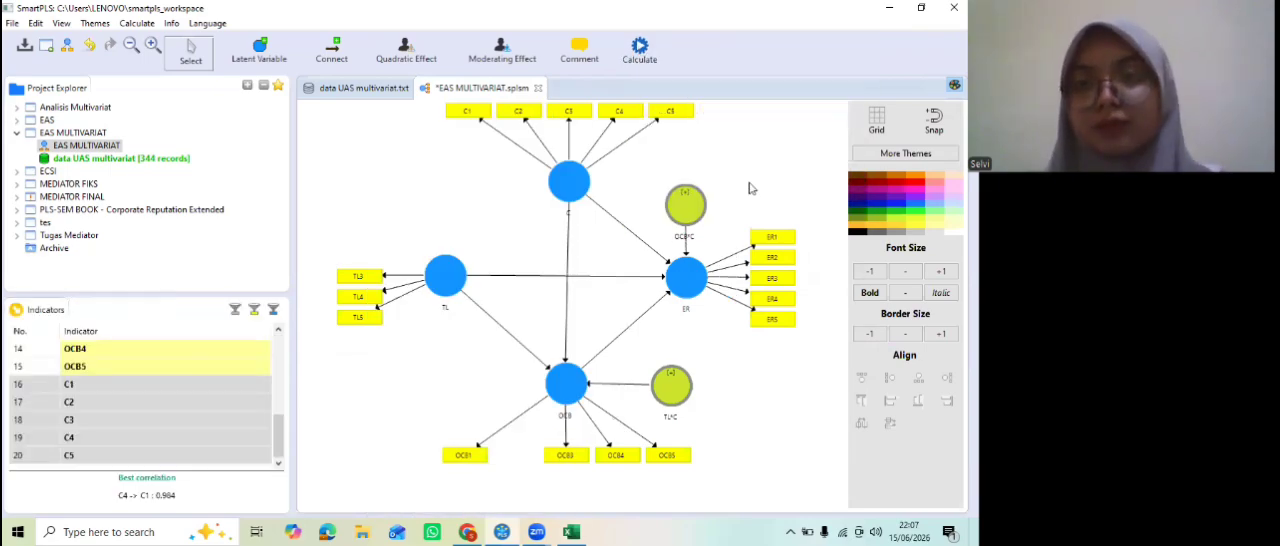
{"action": "left_click", "coordinate": [846, 421]}
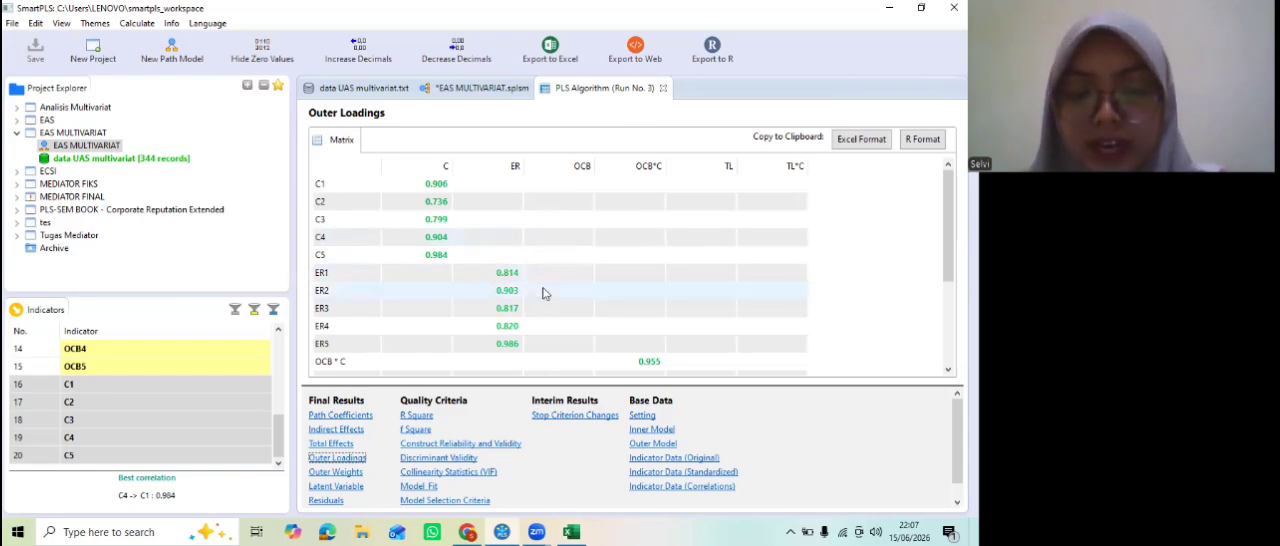
{"action": "scroll", "coordinate": [543, 292], "scroll_direction": "down", "scroll_amount": 3}
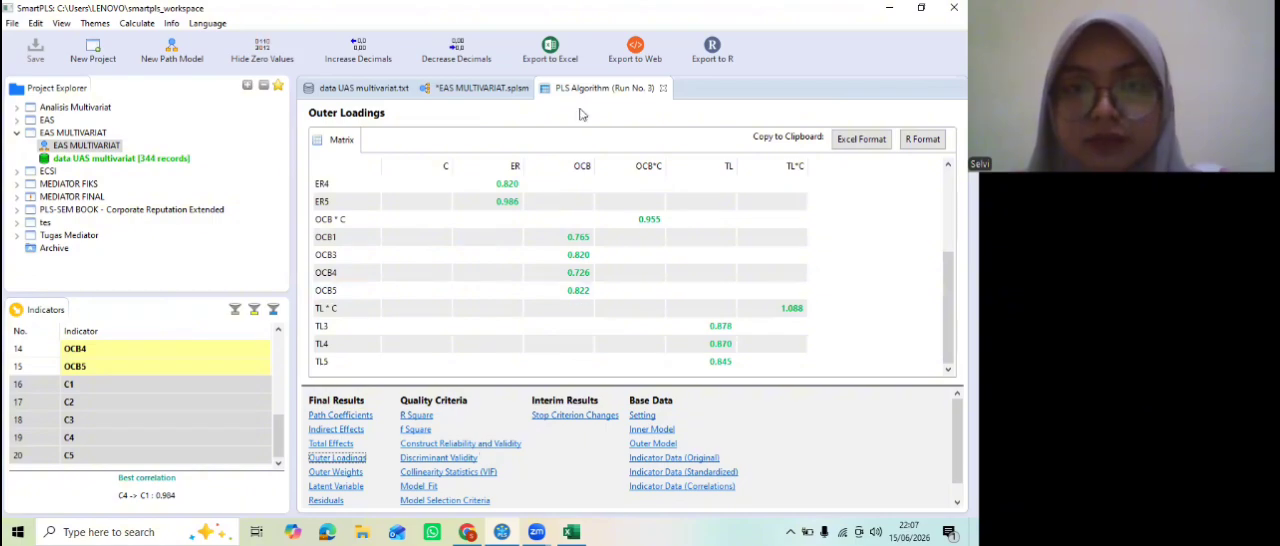
Step: Examine construct reliability and validity, and the cross loadings and heterotrait-monotrait ratios under discriminant validity
{"action": "left_click", "coordinate": [460, 444]}
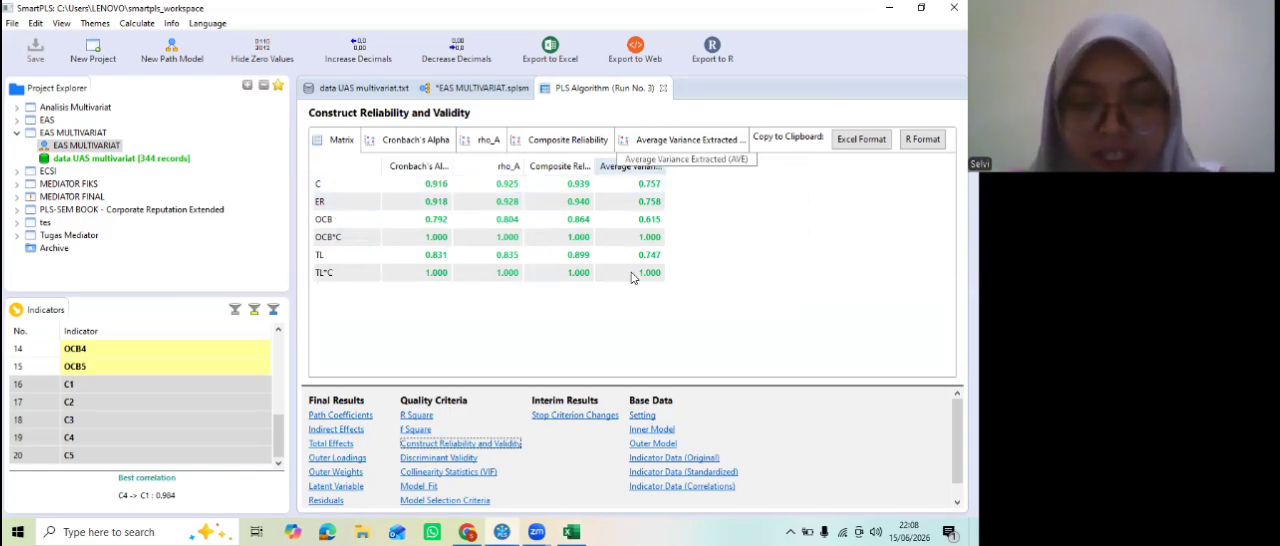
{"action": "left_click", "coordinate": [456, 458]}
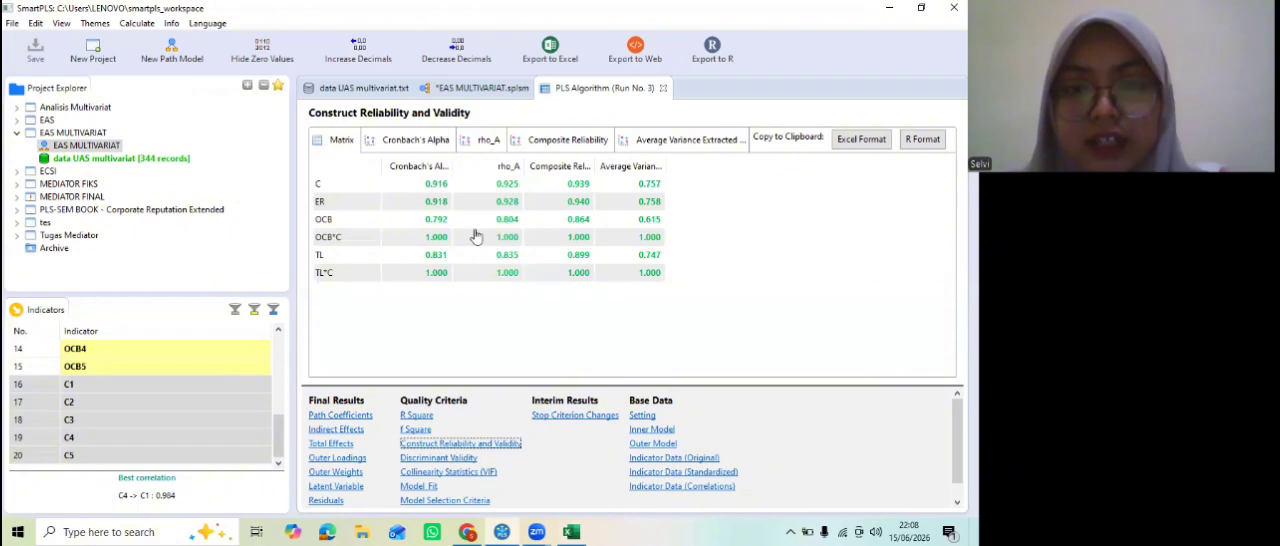
{"action": "left_click", "coordinate": [470, 142]}
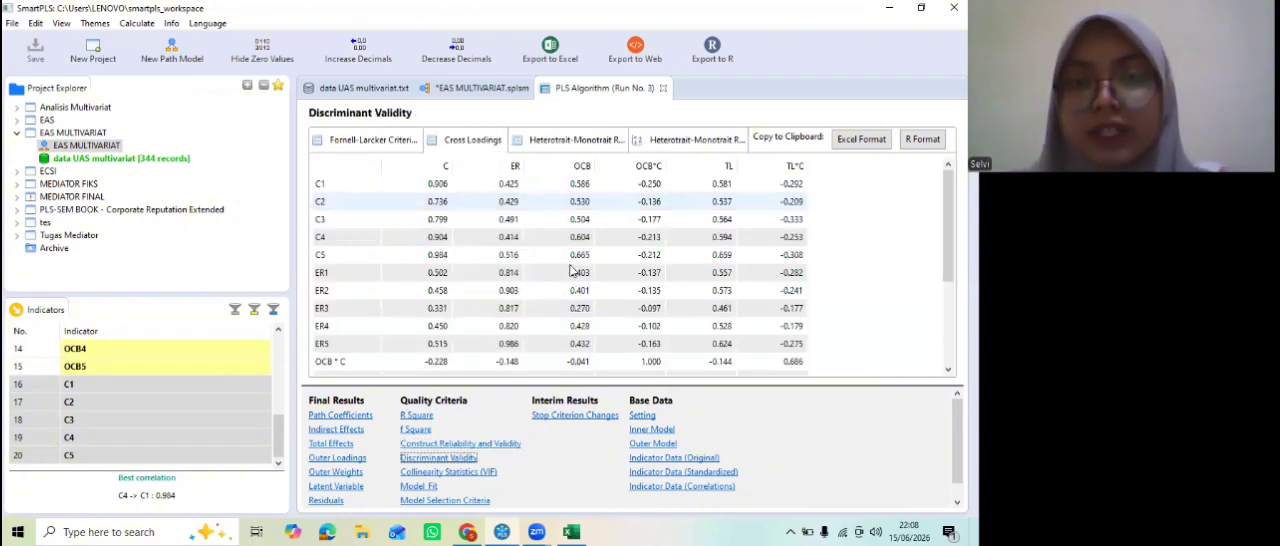
{"action": "scroll", "coordinate": [572, 270], "scroll_direction": "down", "scroll_amount": 3}
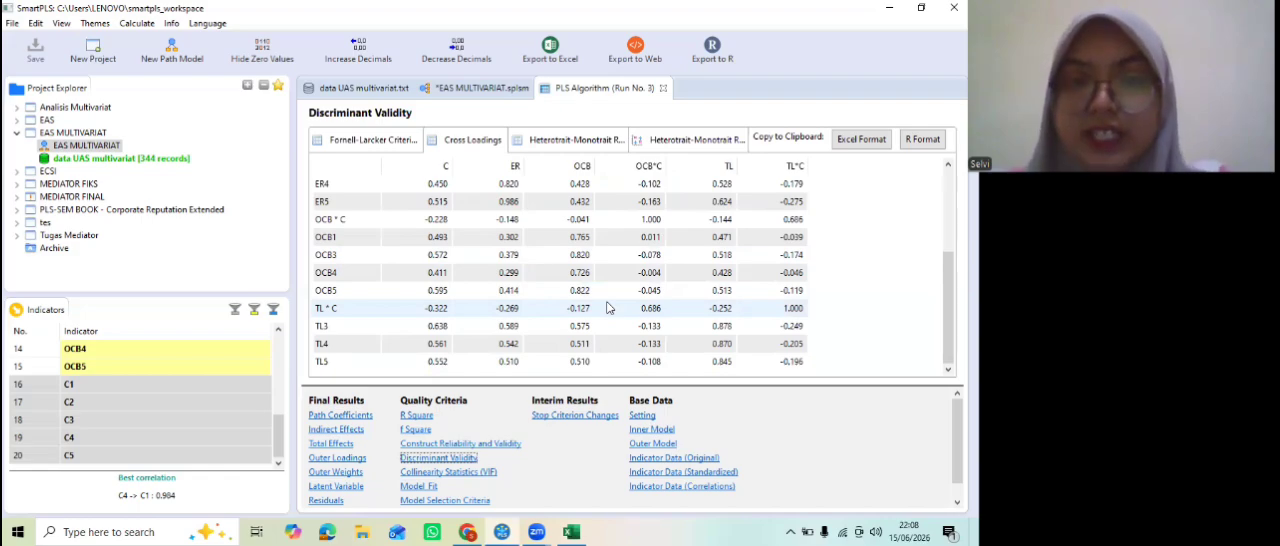
{"action": "left_click", "coordinate": [574, 140]}
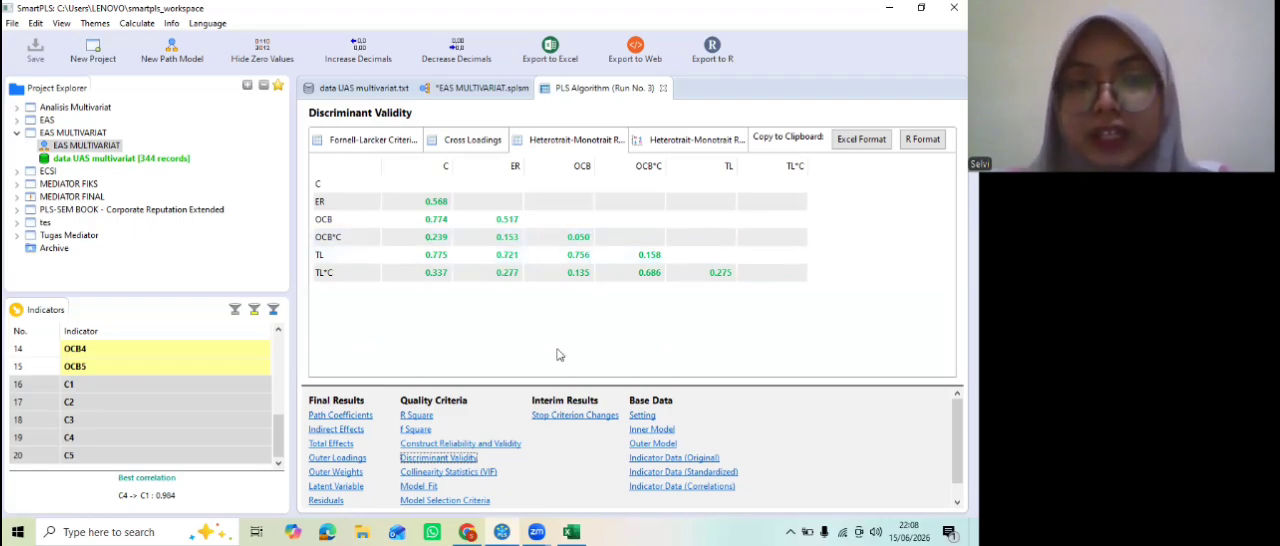
Step: Recheck construct reliability and validity, and examine the R Square values of ER and OCB
{"action": "left_click", "coordinate": [449, 443]}
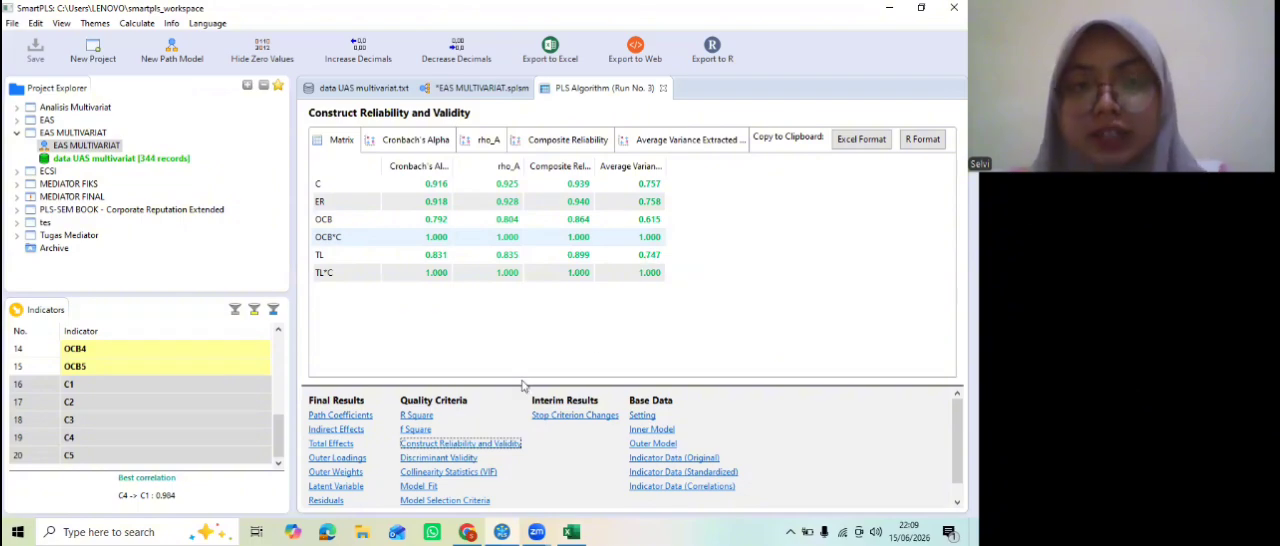
{"action": "left_click", "coordinate": [416, 415]}
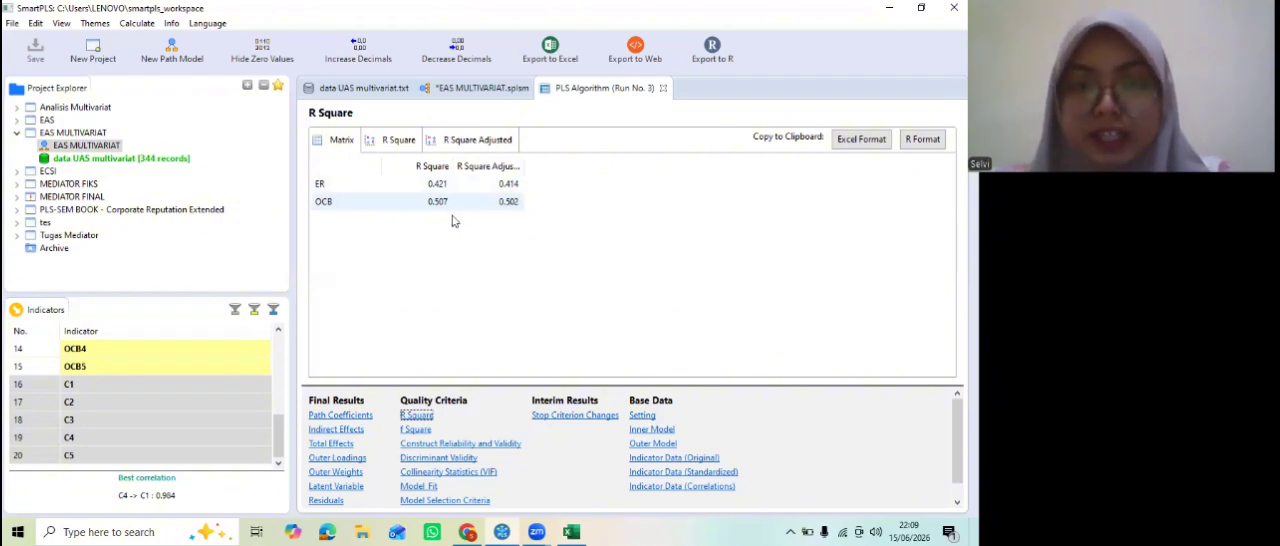
{"action": "left_click", "coordinate": [368, 186]}
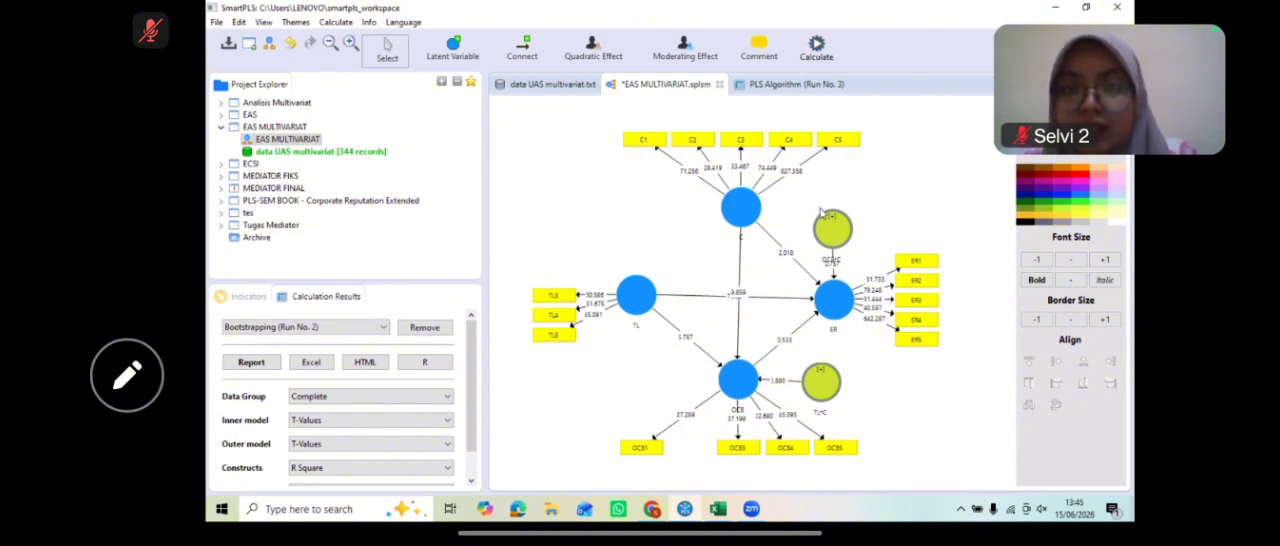
Step: Run basic bootstrapping with 500 subsamples, two-tailed at 0.05, and inspect the path coefficients TL -> OCB, TL -> ER and OCB -> ER
{"action": "left_click", "coordinate": [816, 48]}
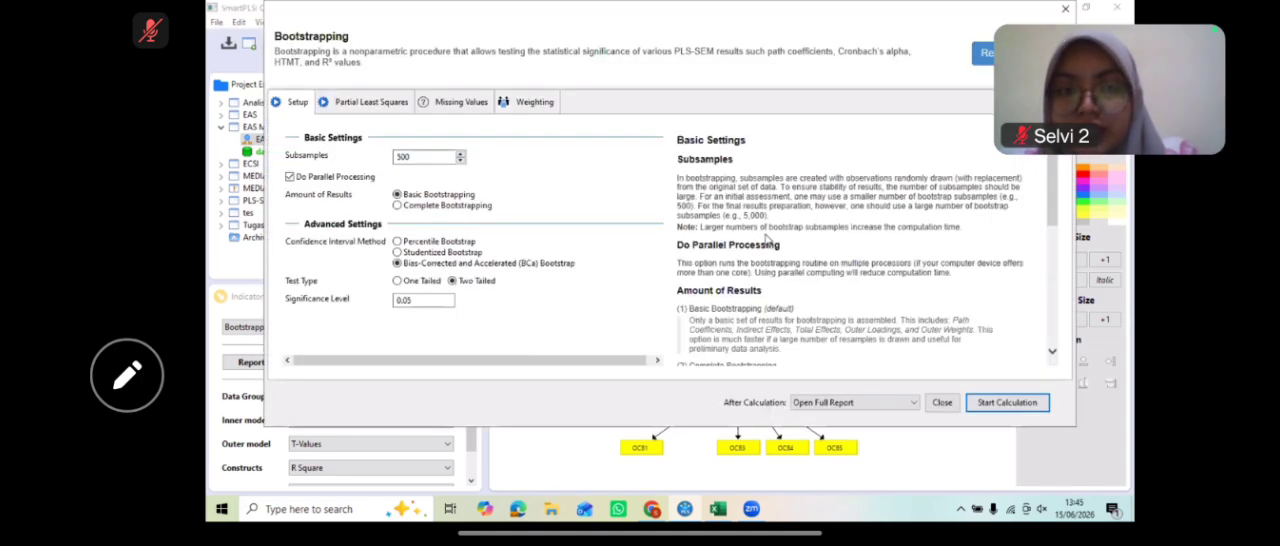
{"action": "key", "text": "Return"}
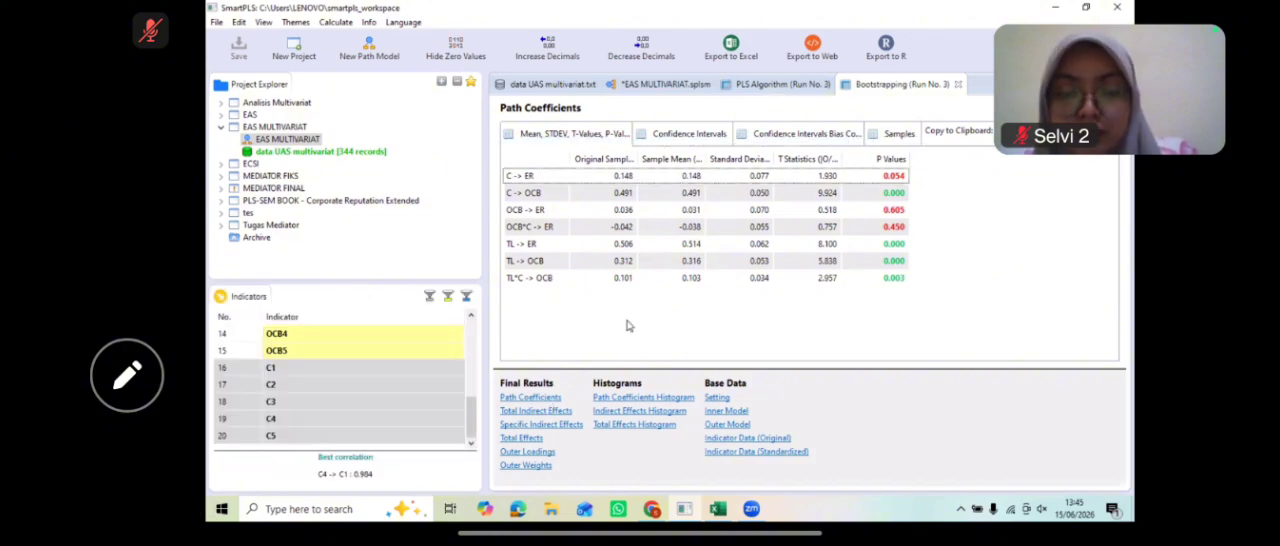
{"action": "left_click", "coordinate": [540, 261]}
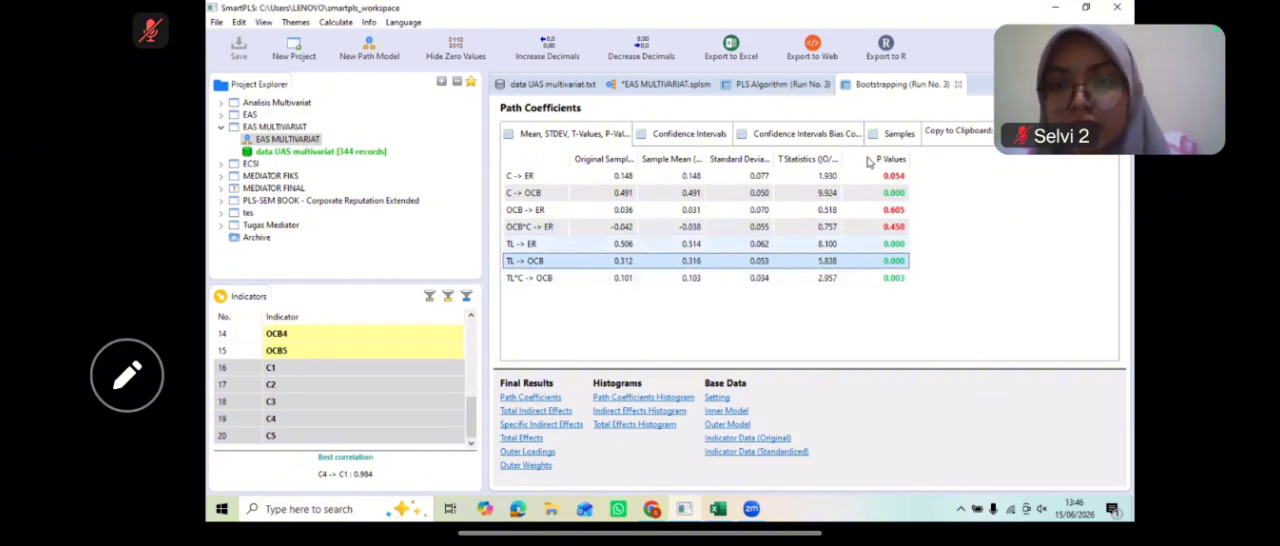
{"action": "left_click", "coordinate": [890, 245]}
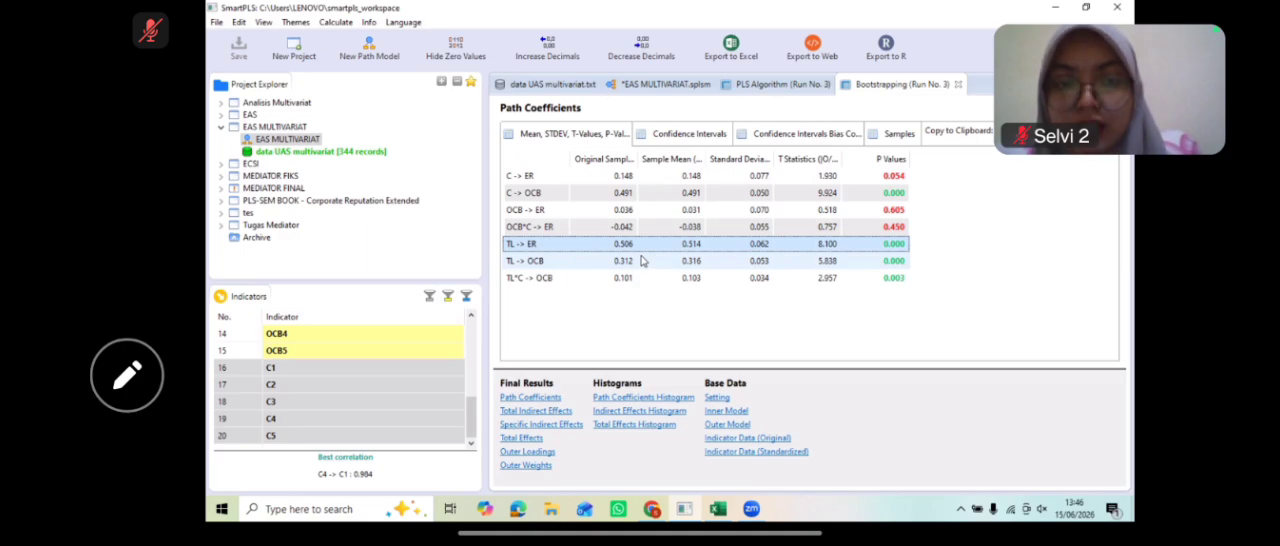
{"action": "left_click", "coordinate": [553, 212]}
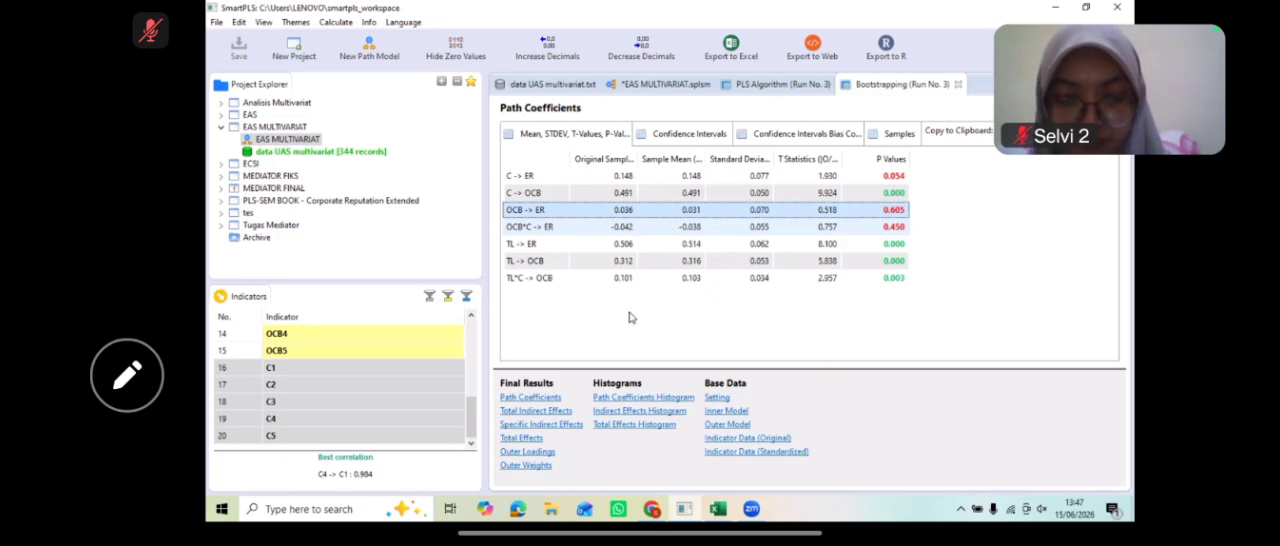
Step: Examine the specific indirect effect TL -> OCB -> ER and the moderating path coefficients TL*C -> OCB and OCB*C -> ER
{"action": "left_click", "coordinate": [561, 428]}
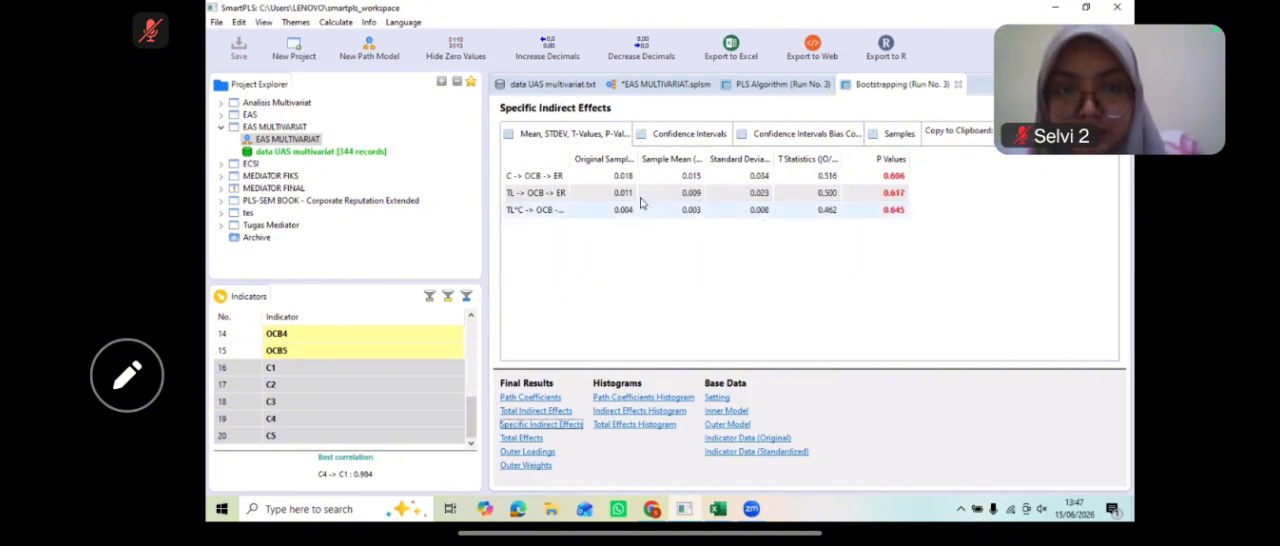
{"action": "left_click", "coordinate": [563, 201]}
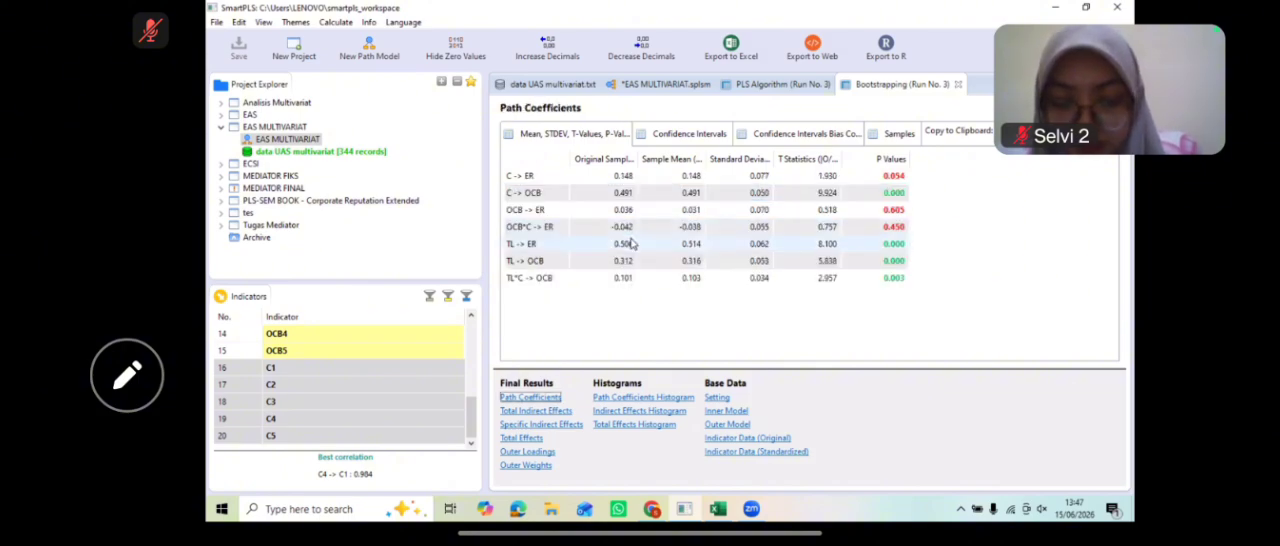
{"action": "left_click", "coordinate": [605, 281]}
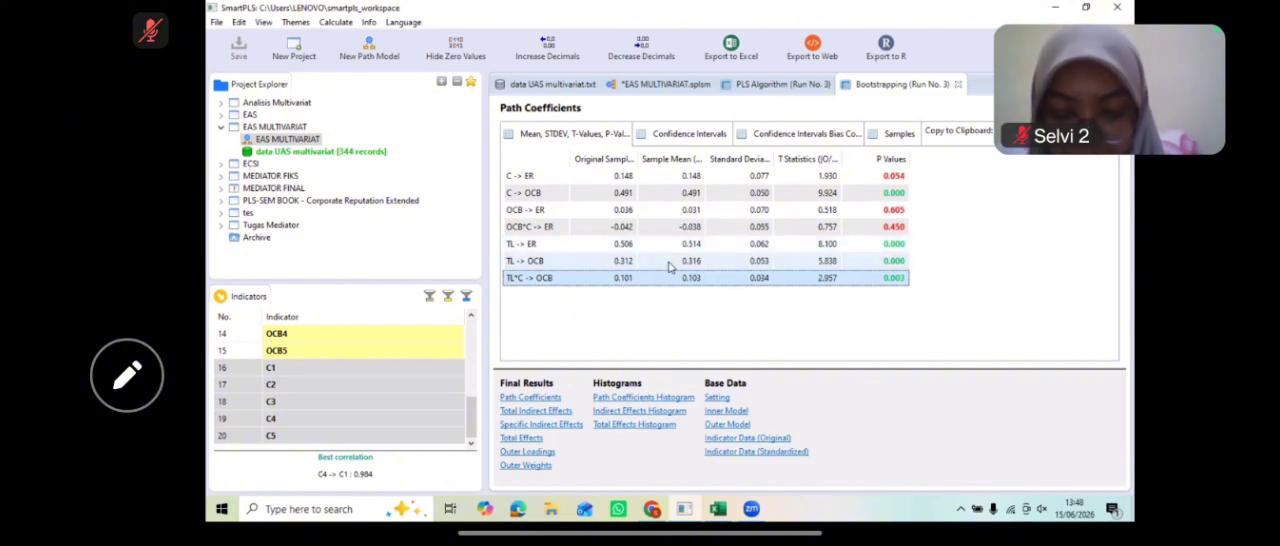
{"action": "left_click", "coordinate": [564, 231]}
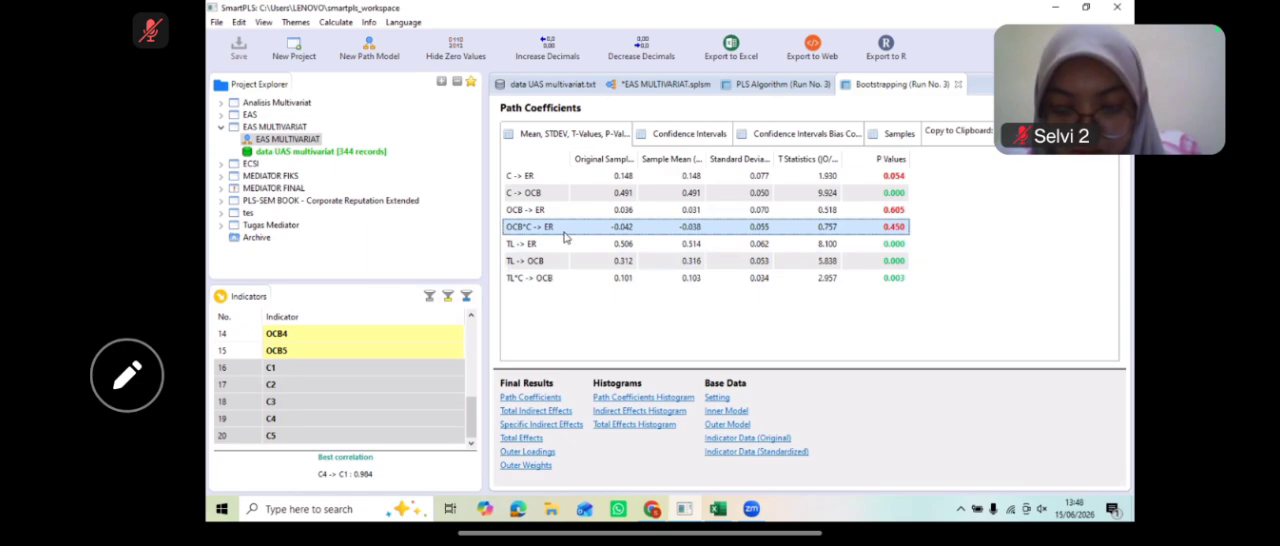